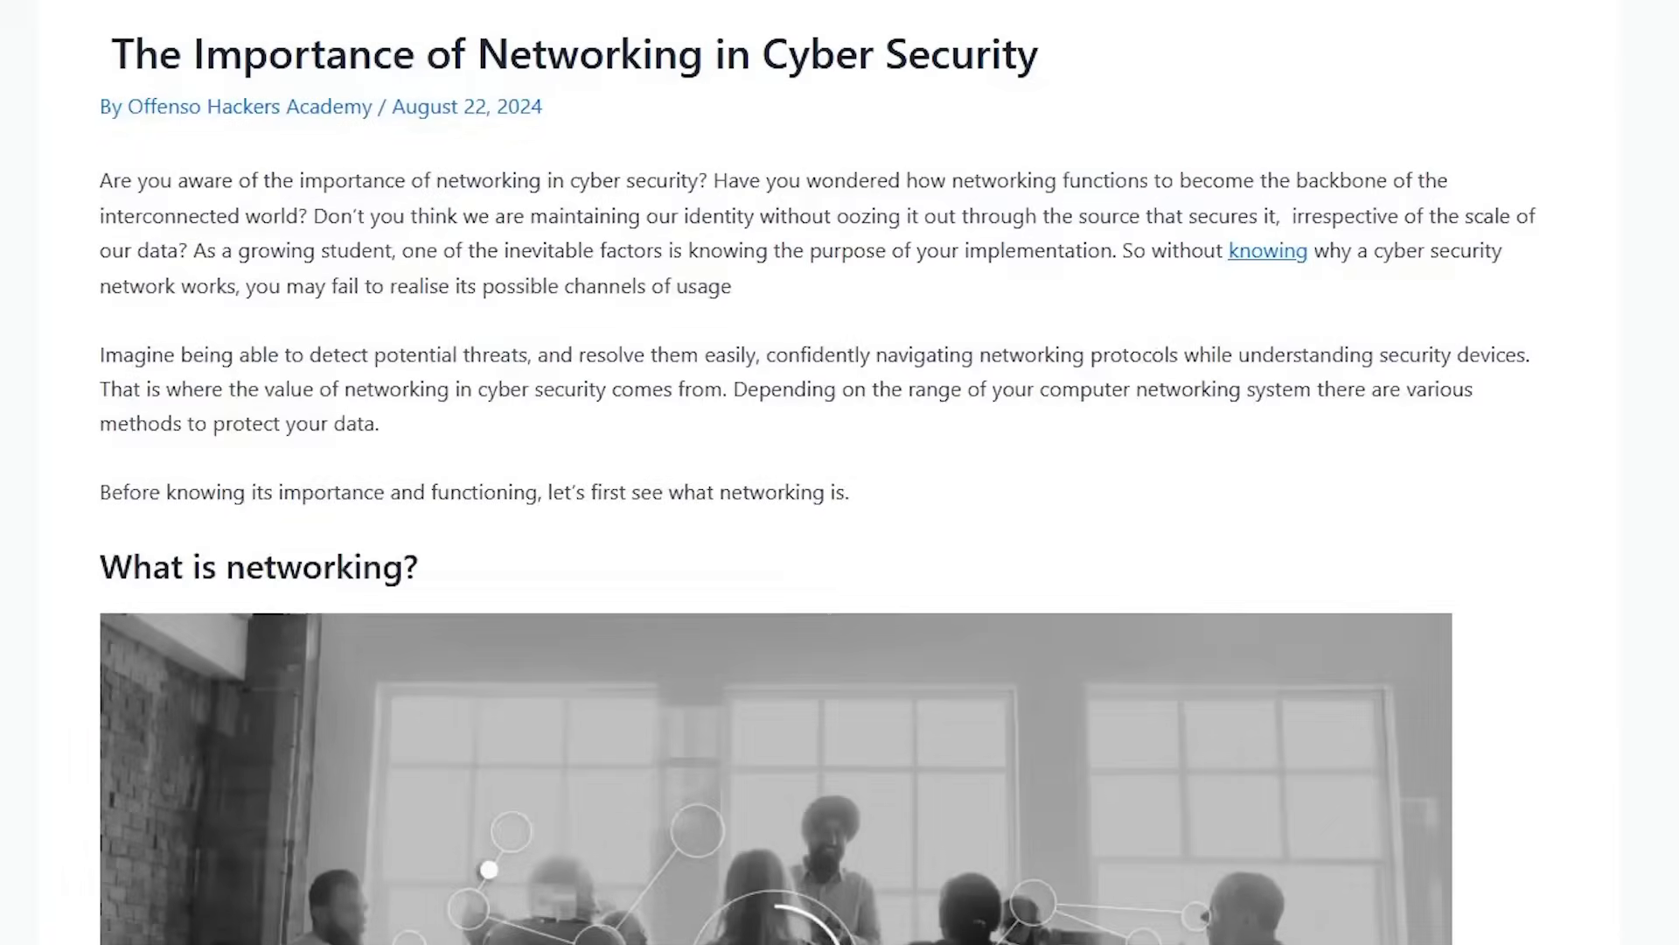
scroll(840, 526, down, 2)
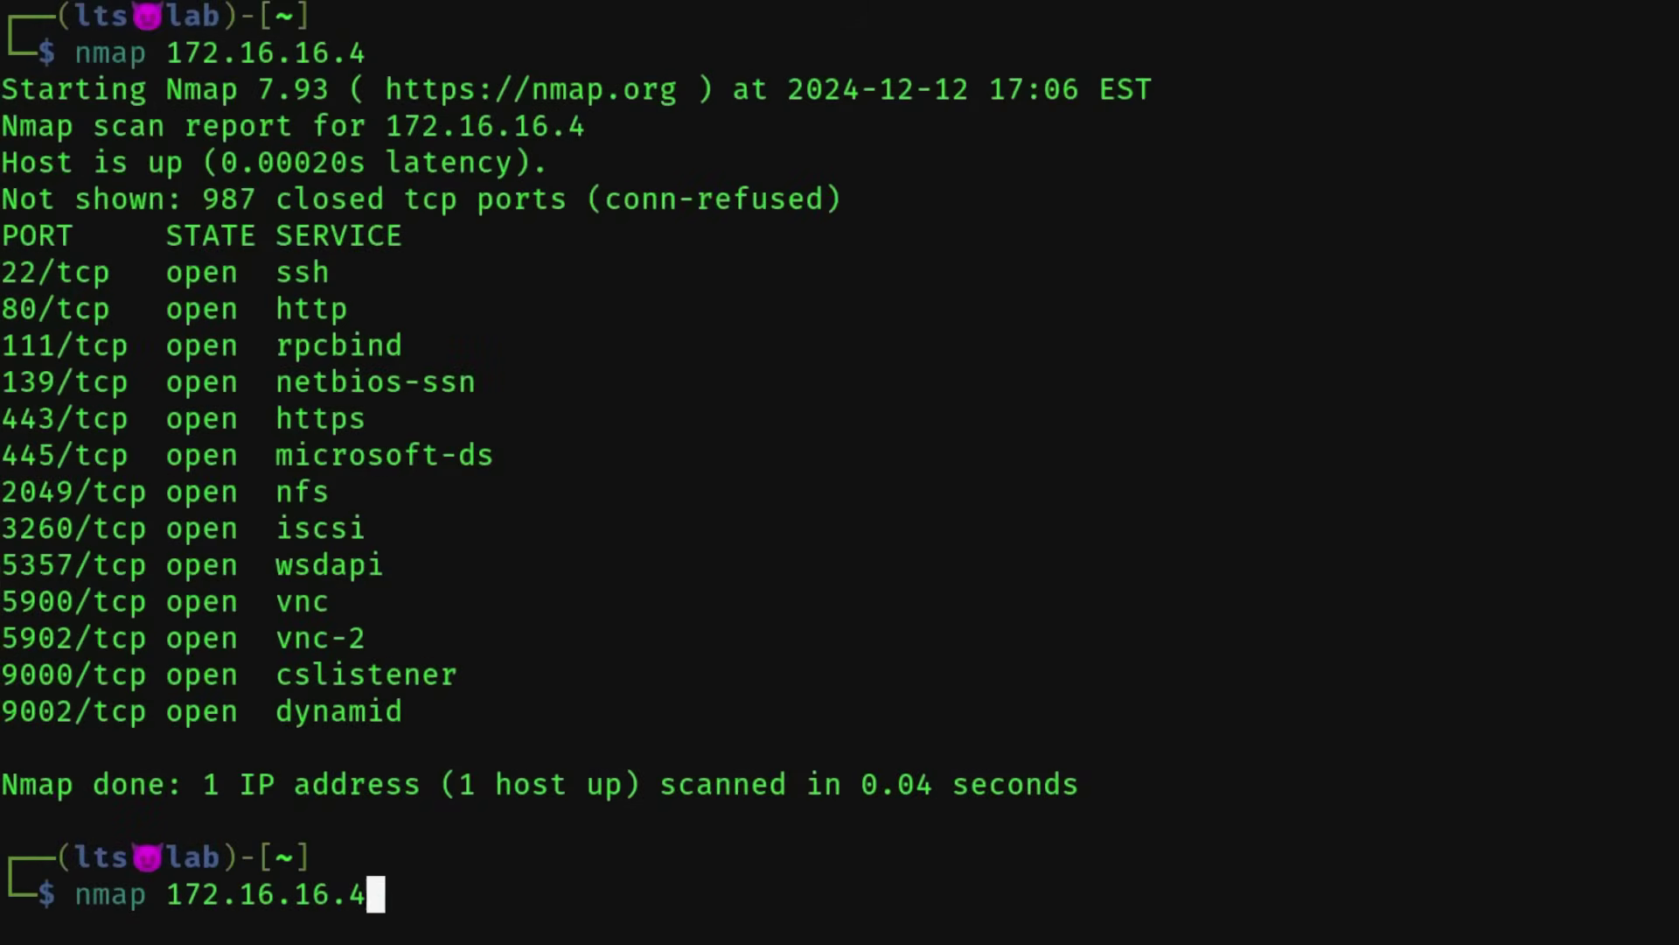
Move the cursor back onto the last digit of the nmap target address.
key(Left)
text(0/24)
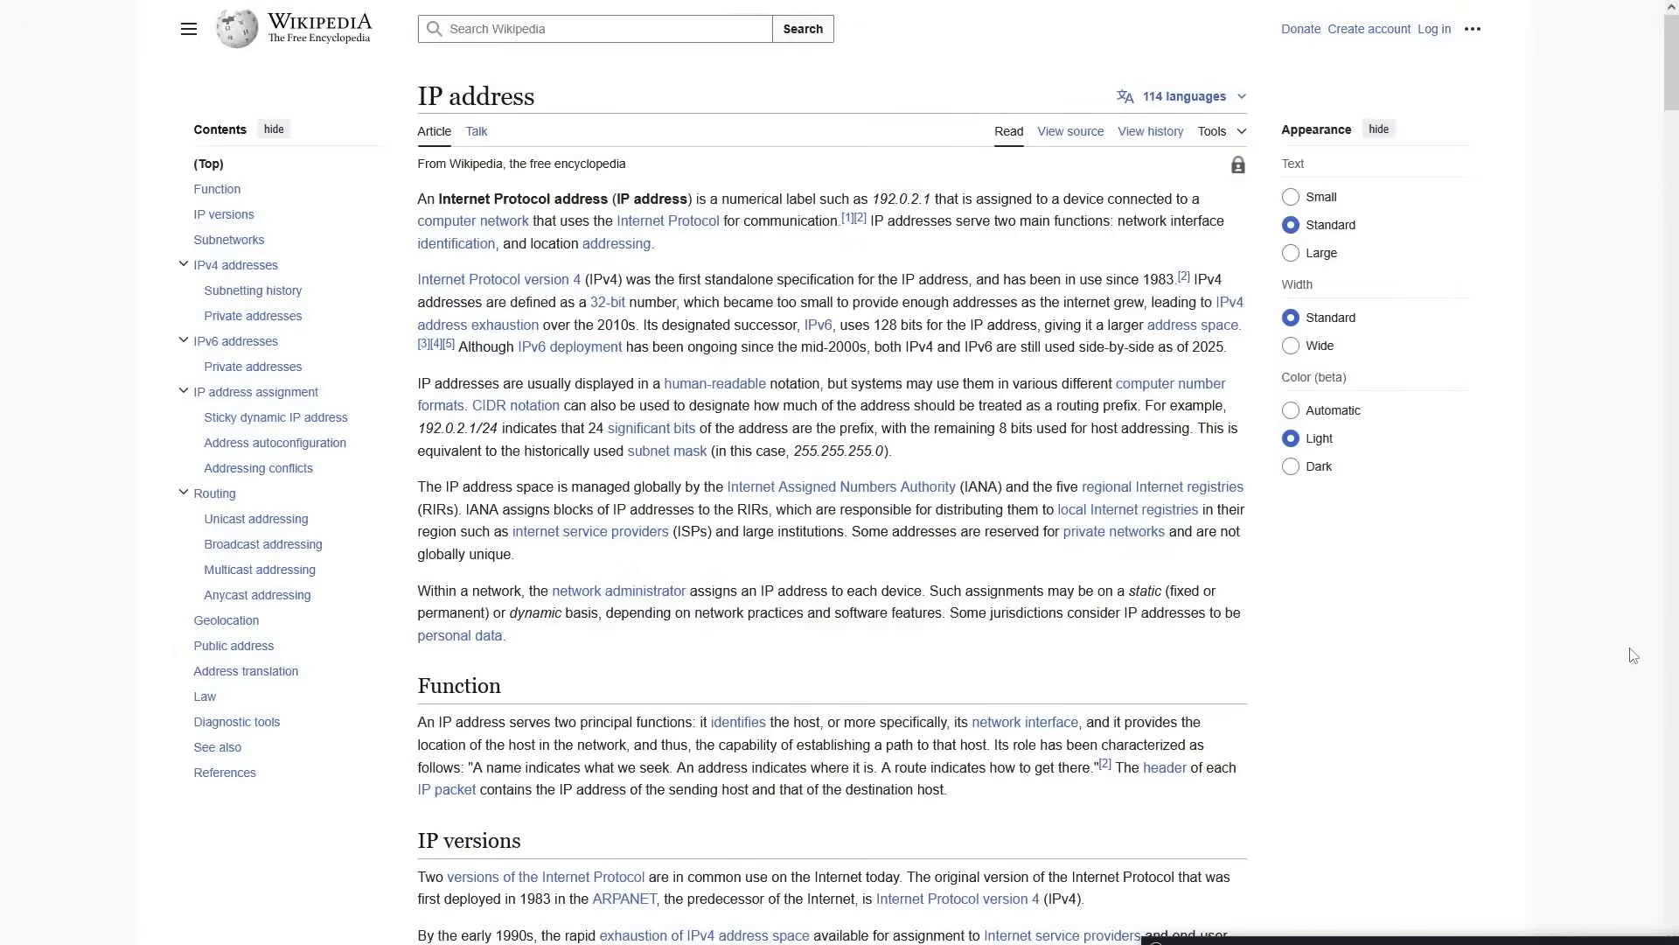
scroll(1633, 657, down, 1)
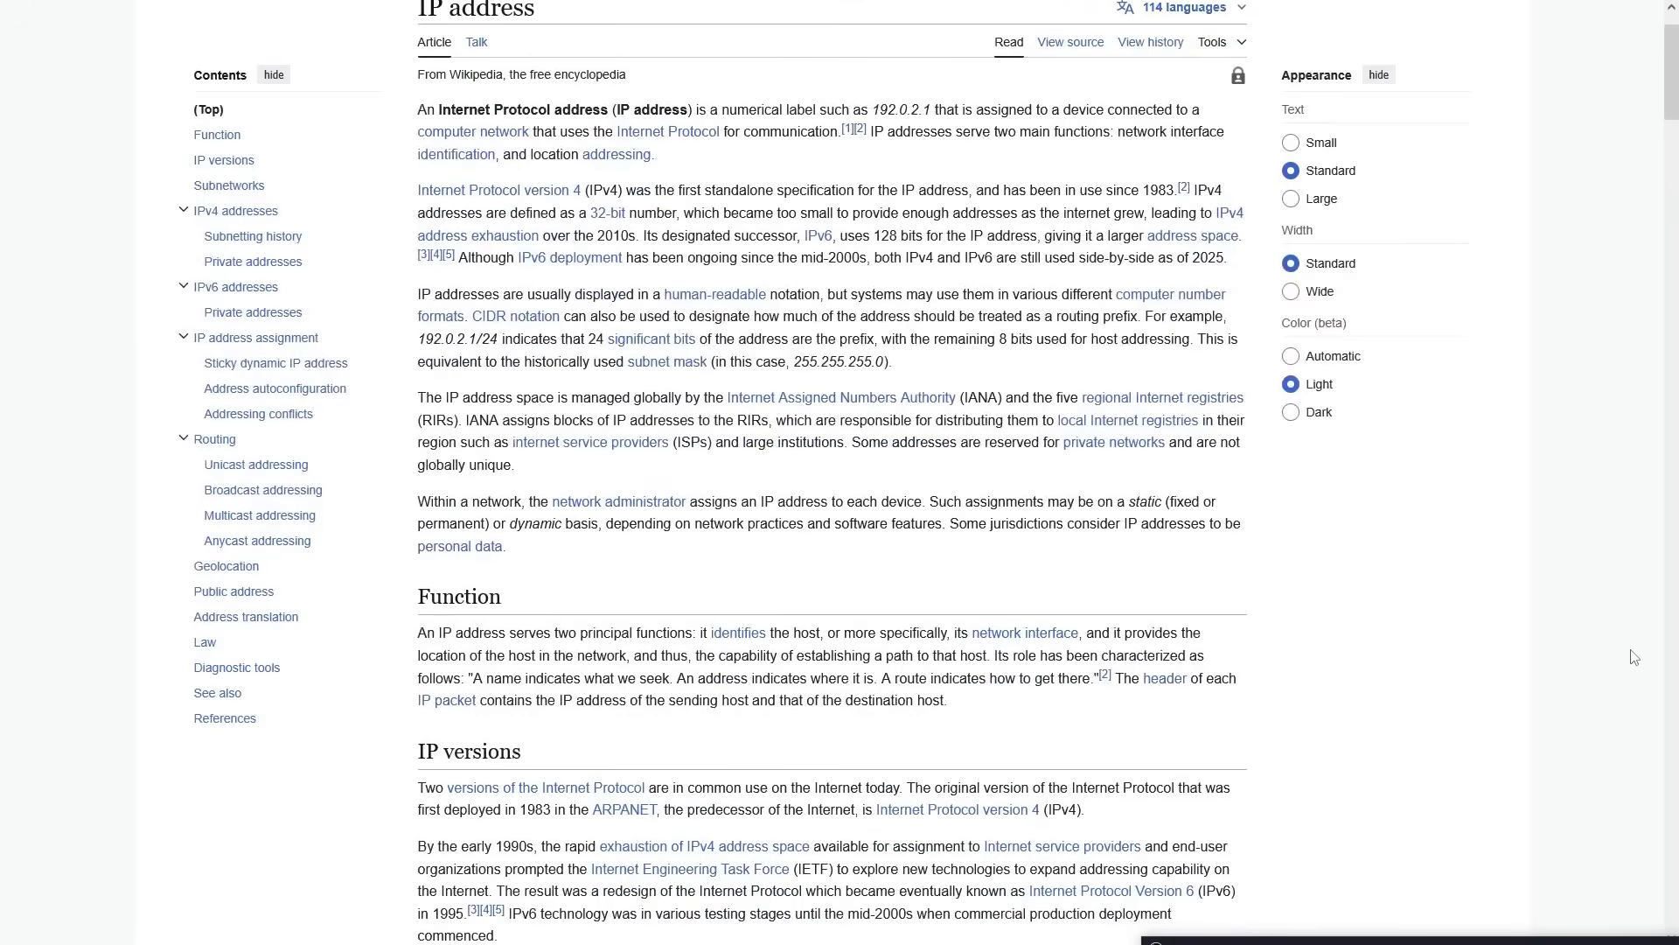
scroll(1633, 656, down, 1)
scroll(1634, 657, down, 1)
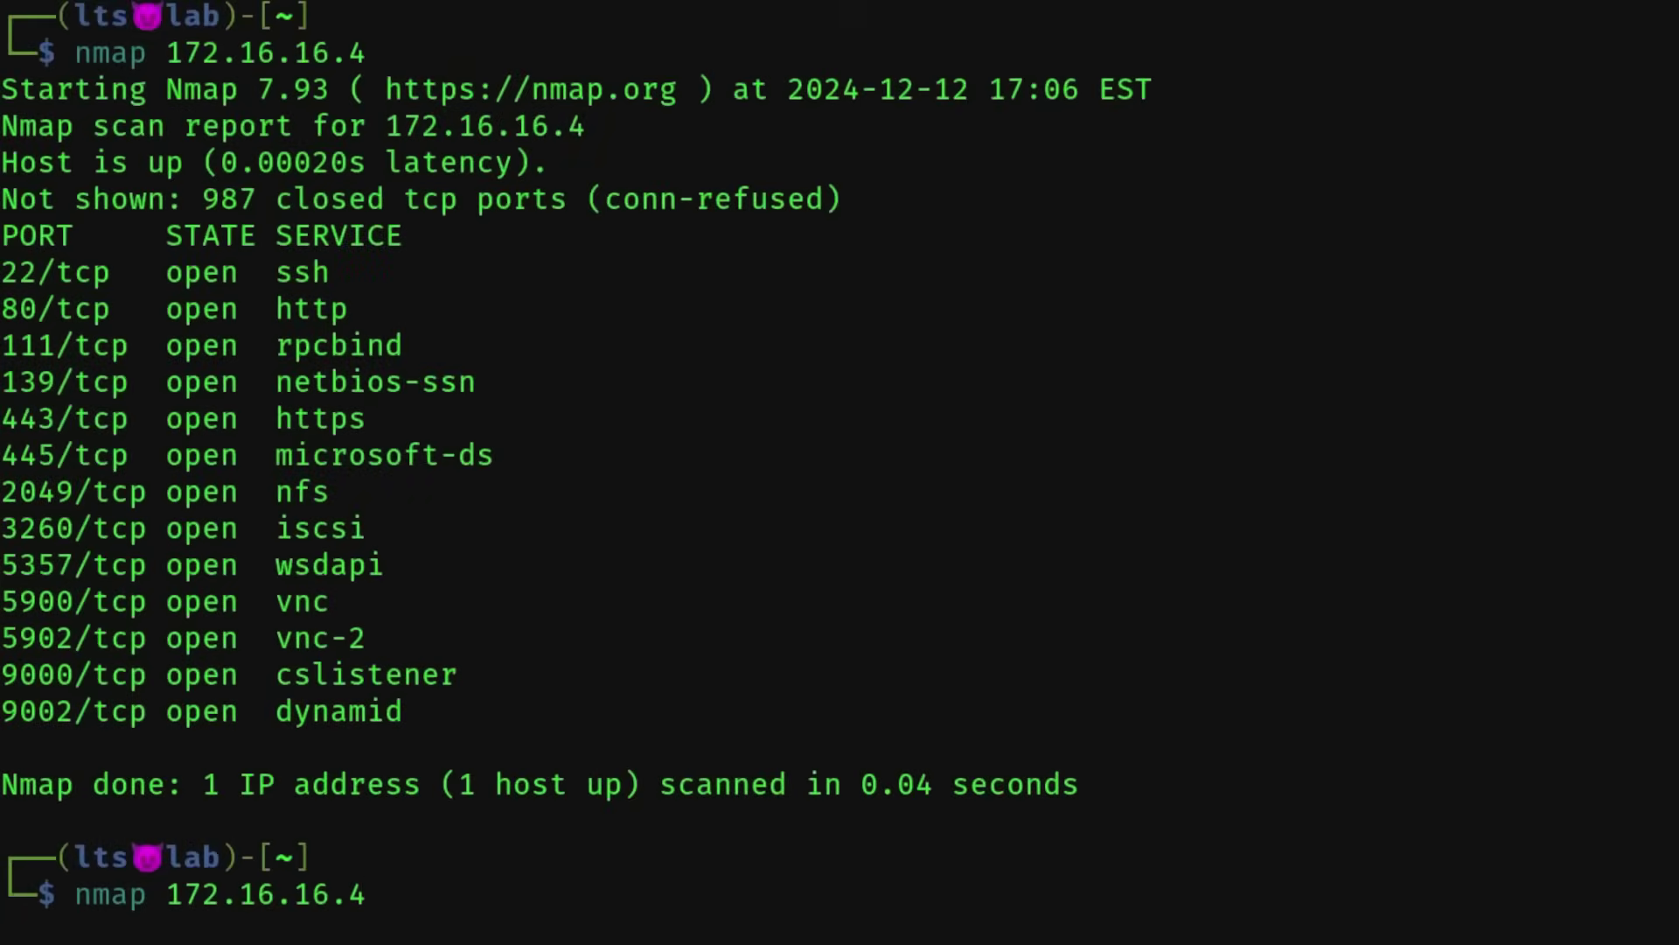
Delete the trailing 4 from the recalled nmap target 172.16.16.4.
key(BackSpace)
text(0)
text(/24)
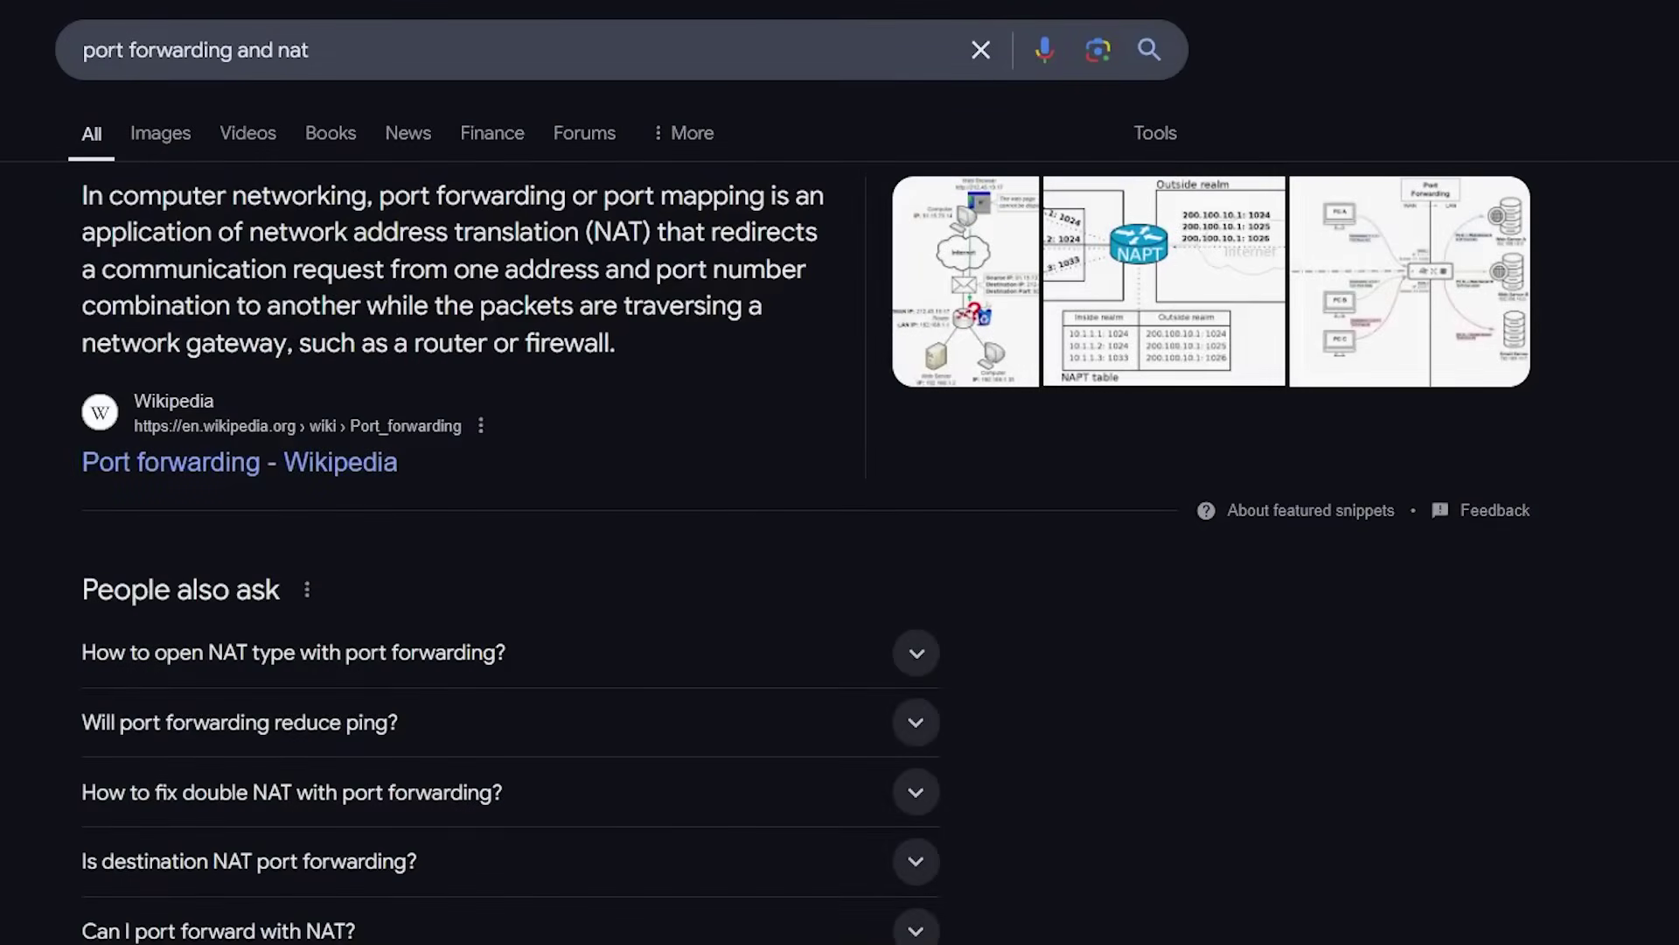
scroll(841, 526, down, 2)
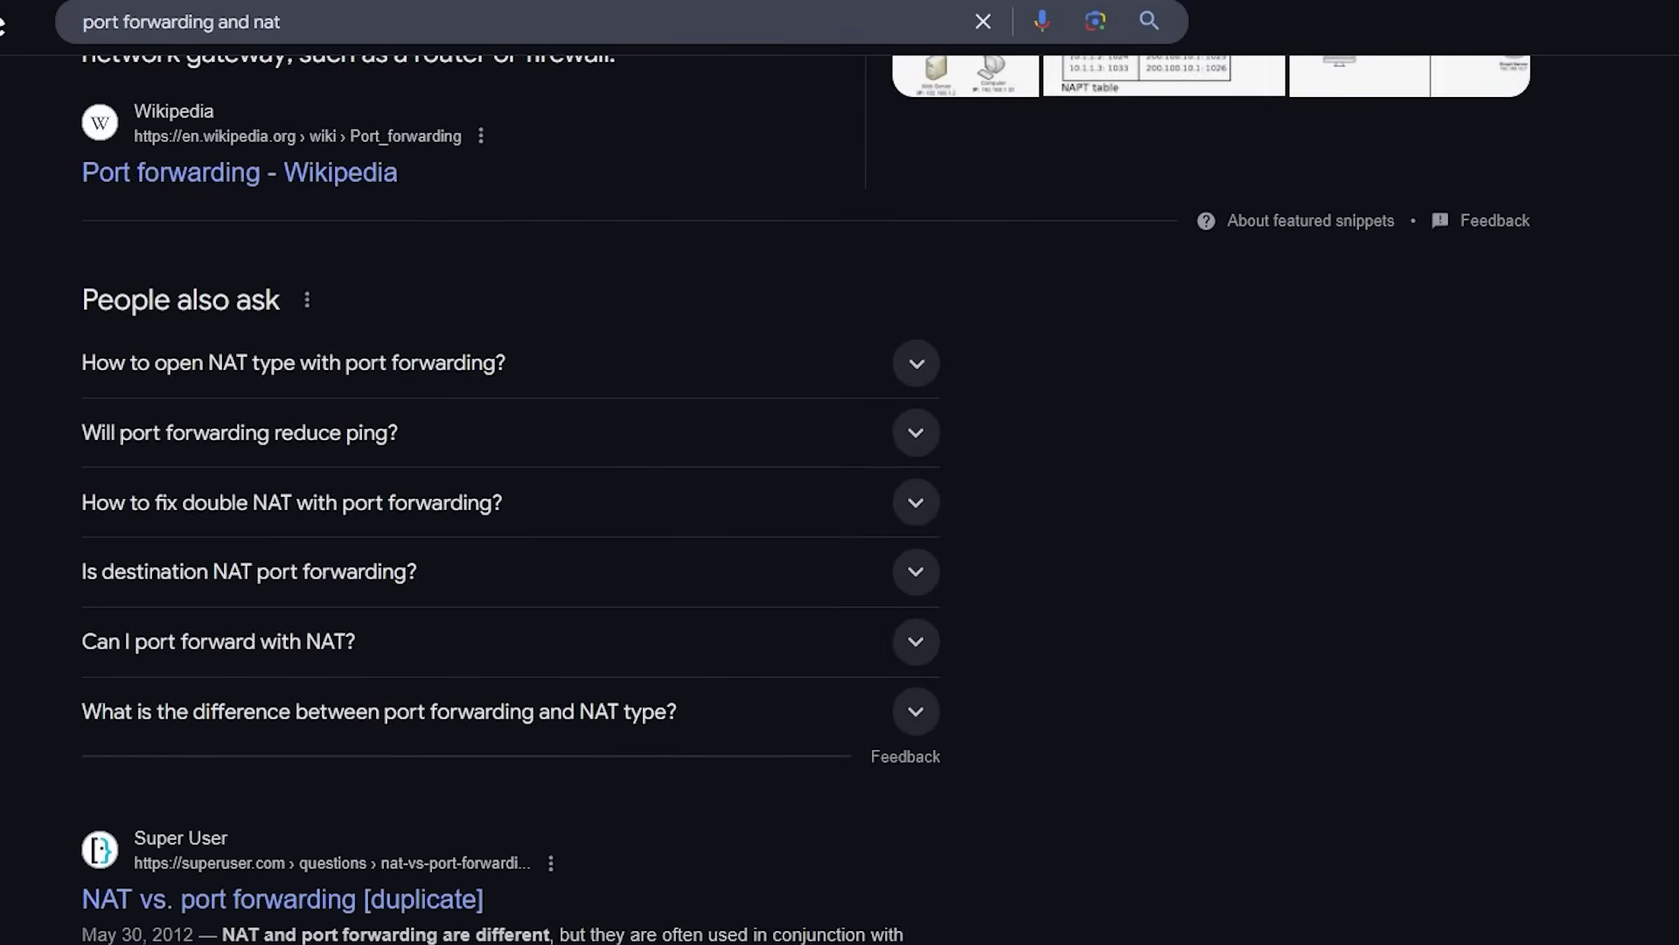
scroll(840, 526, down, 1)
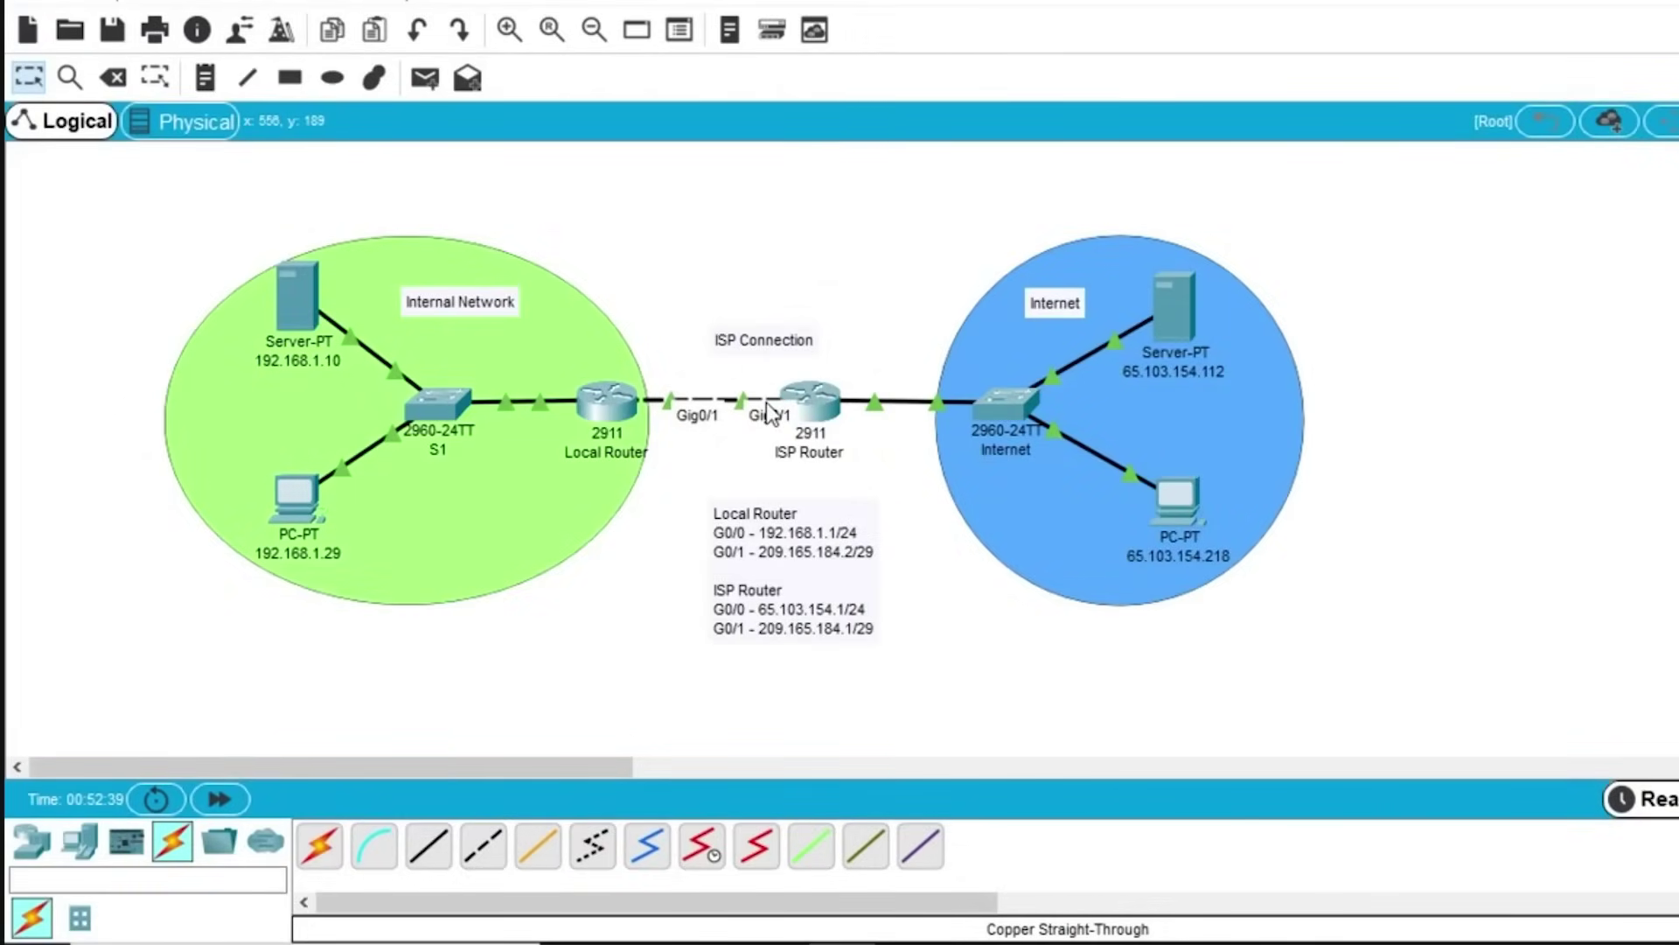
Open the Local Router's CLI full-screen and enter privileged mode at LOCAL#.
click(635, 407)
click(1222, 70)
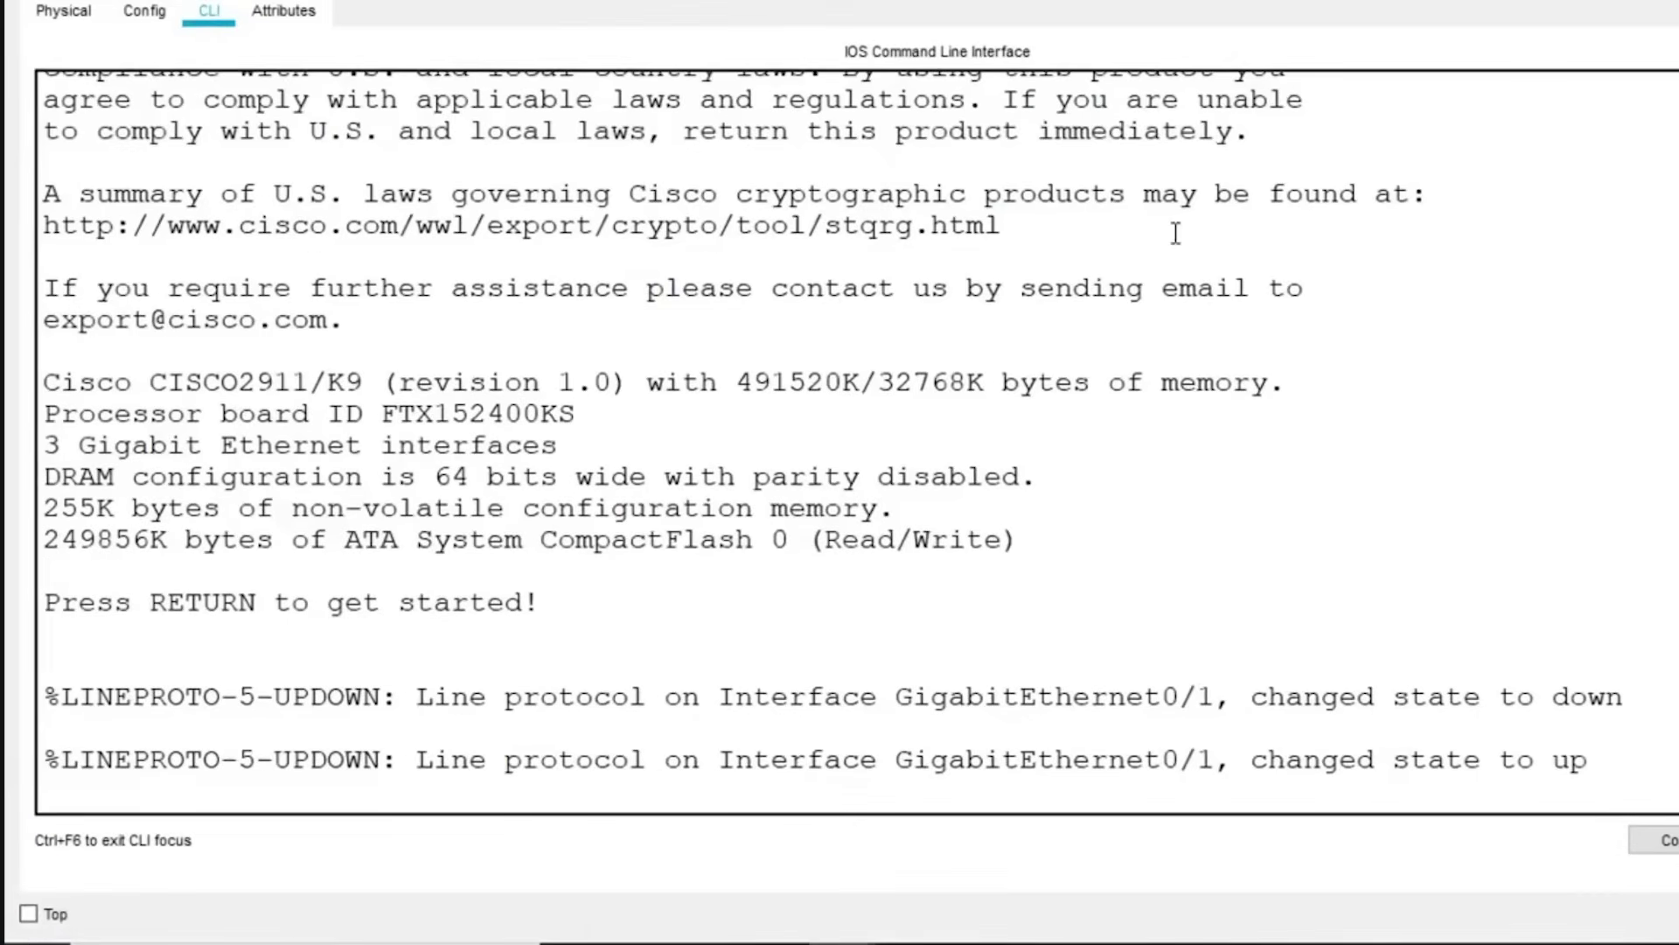
key(Return)
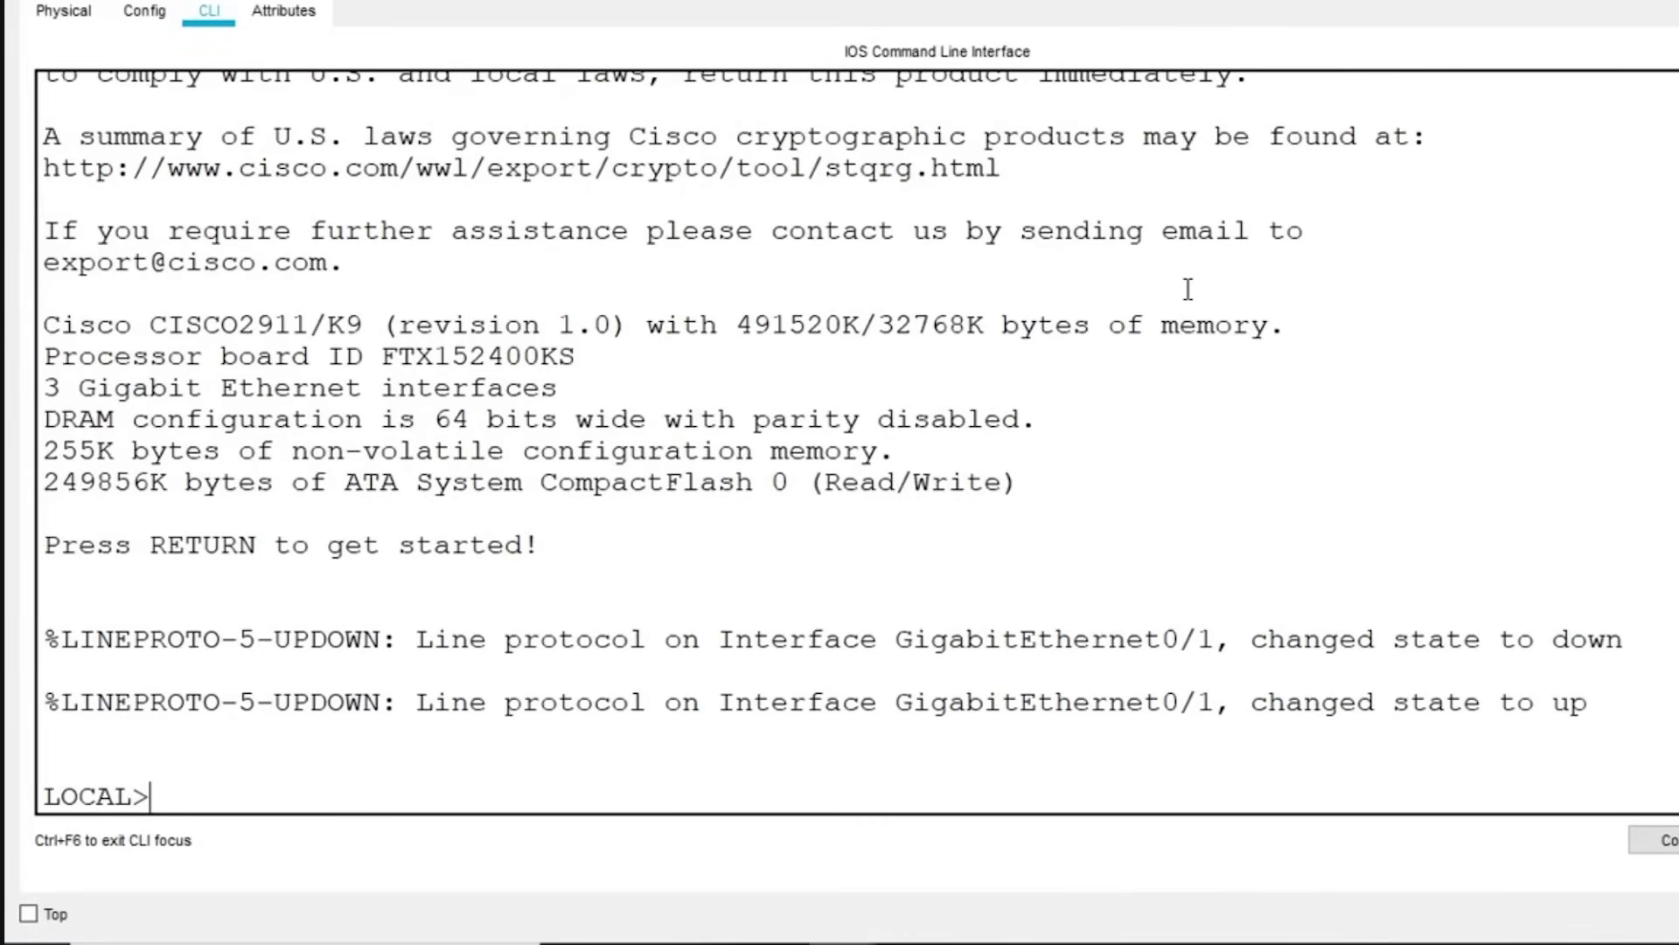
text(en)
key(Return)
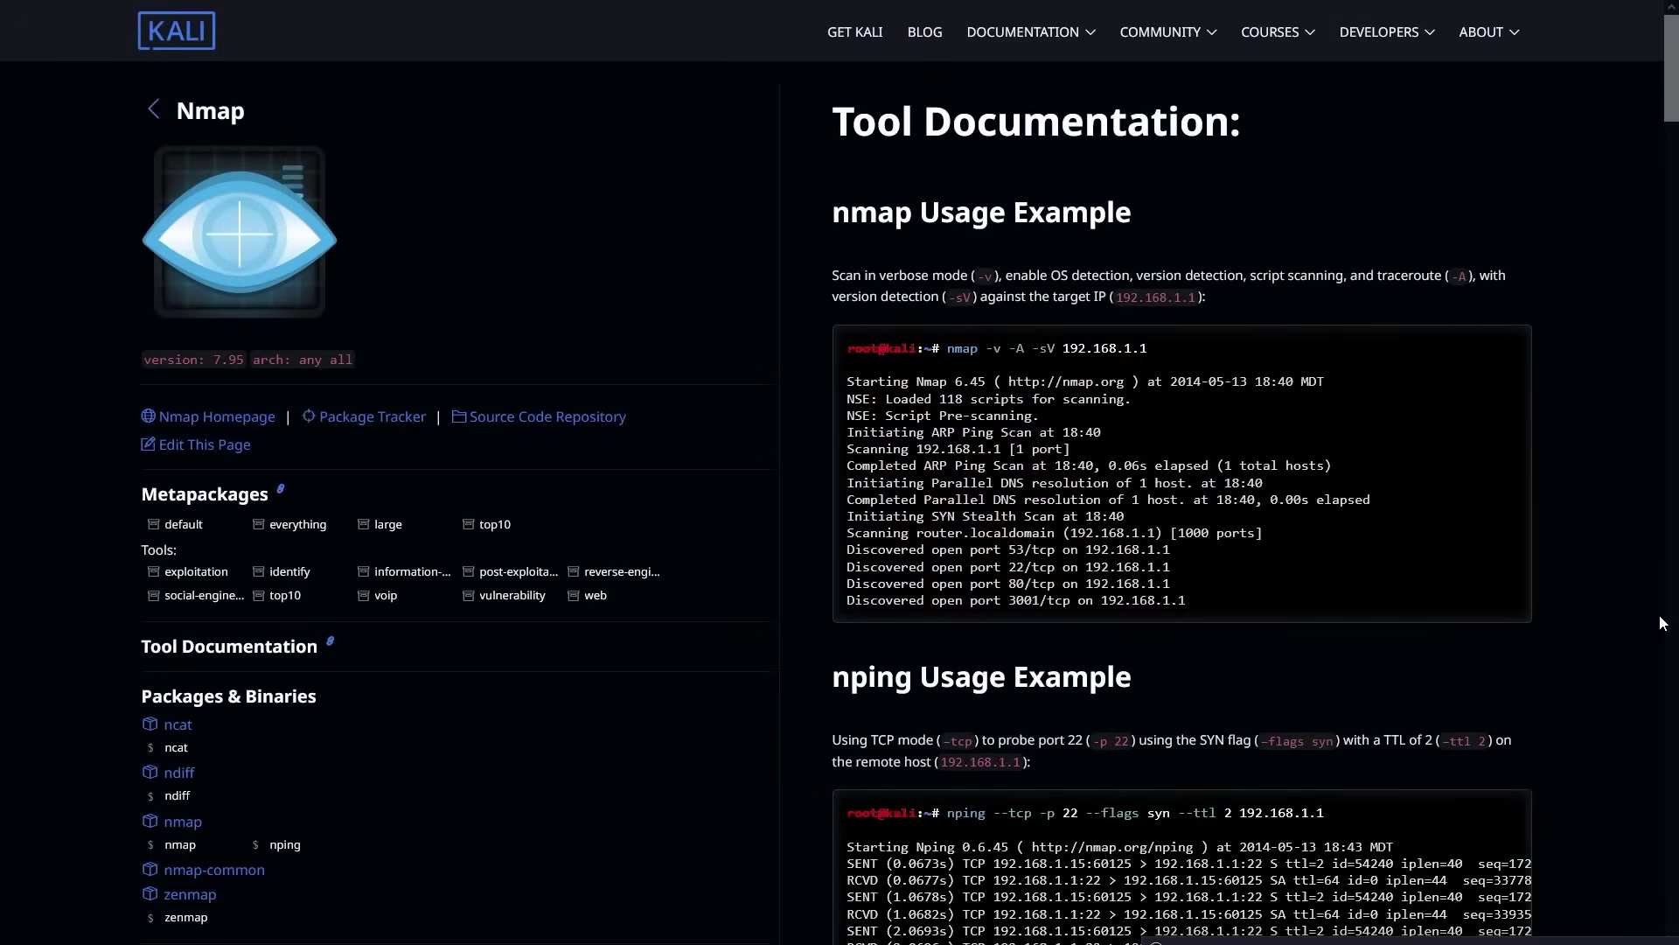
scroll(1661, 624, down, 2)
scroll(1661, 623, down, 3)
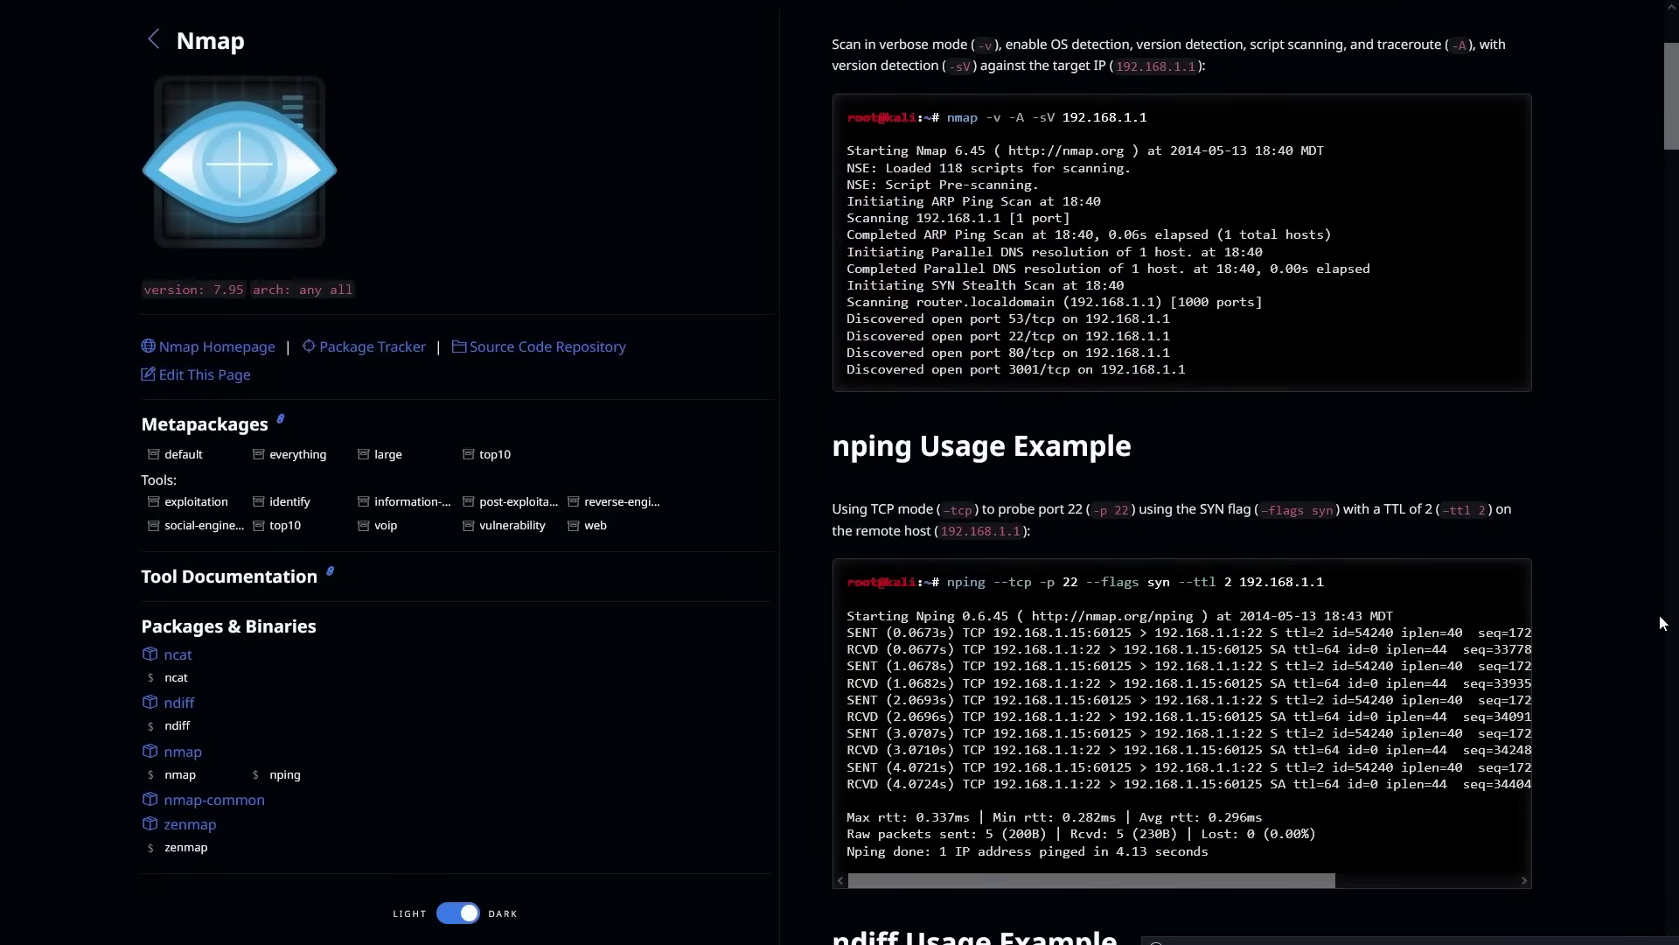
scroll(1662, 623, down, 2)
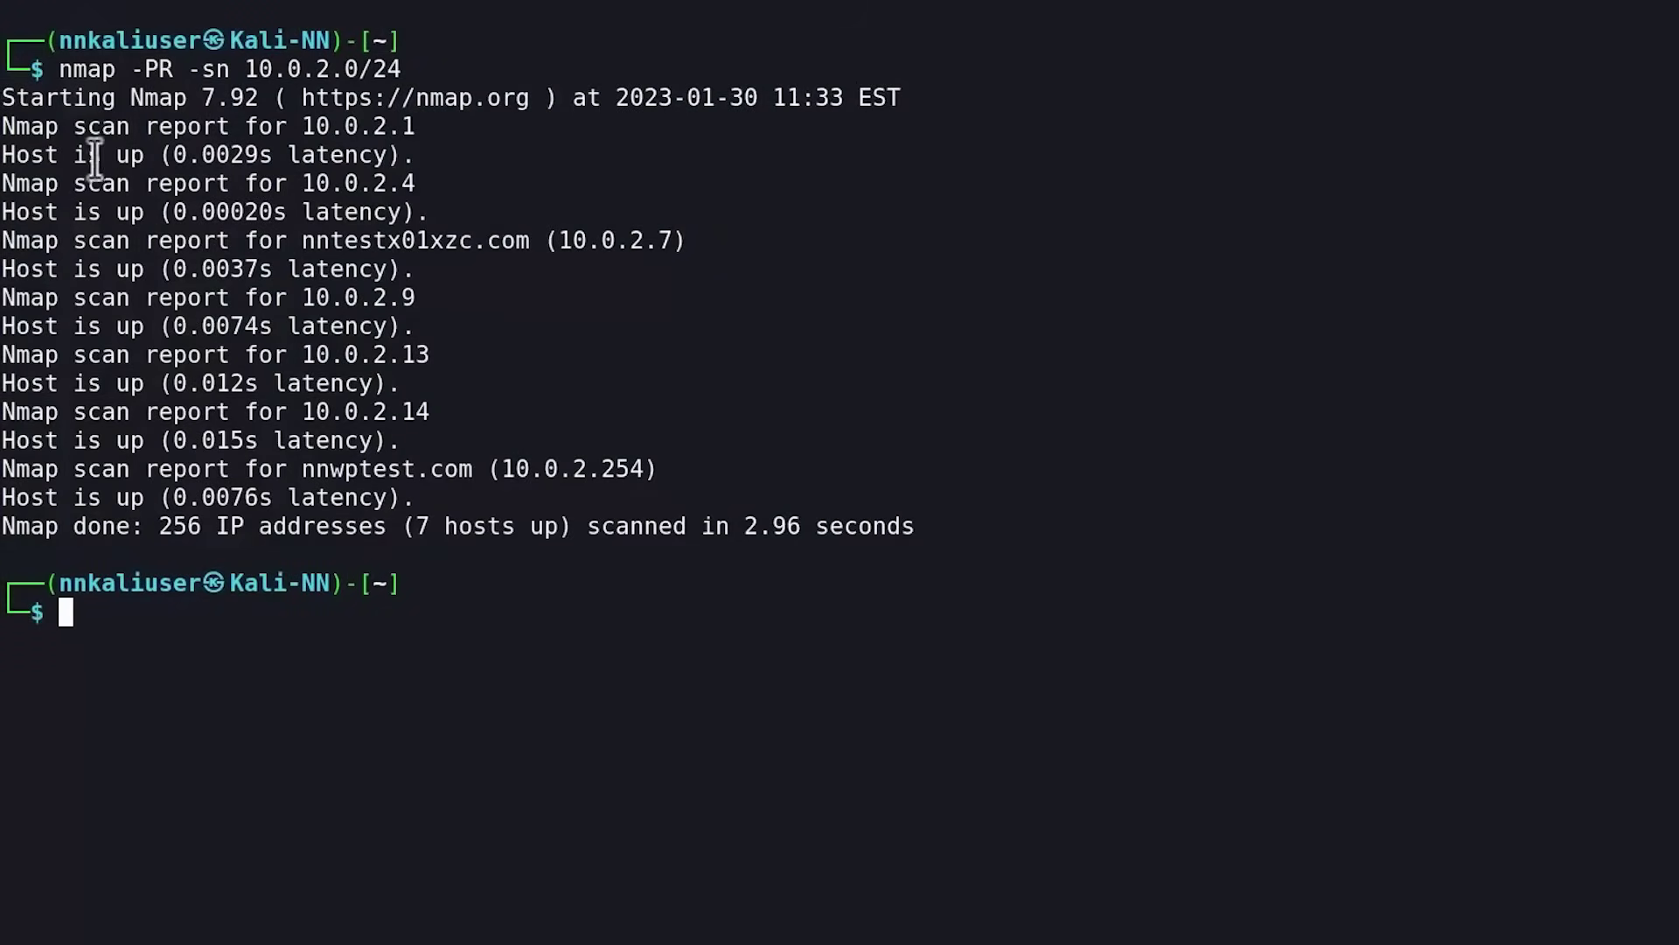
Highlight the 256 addresses scanned and the 7 hosts up in the ping sweep.
drag(156, 526, 203, 525)
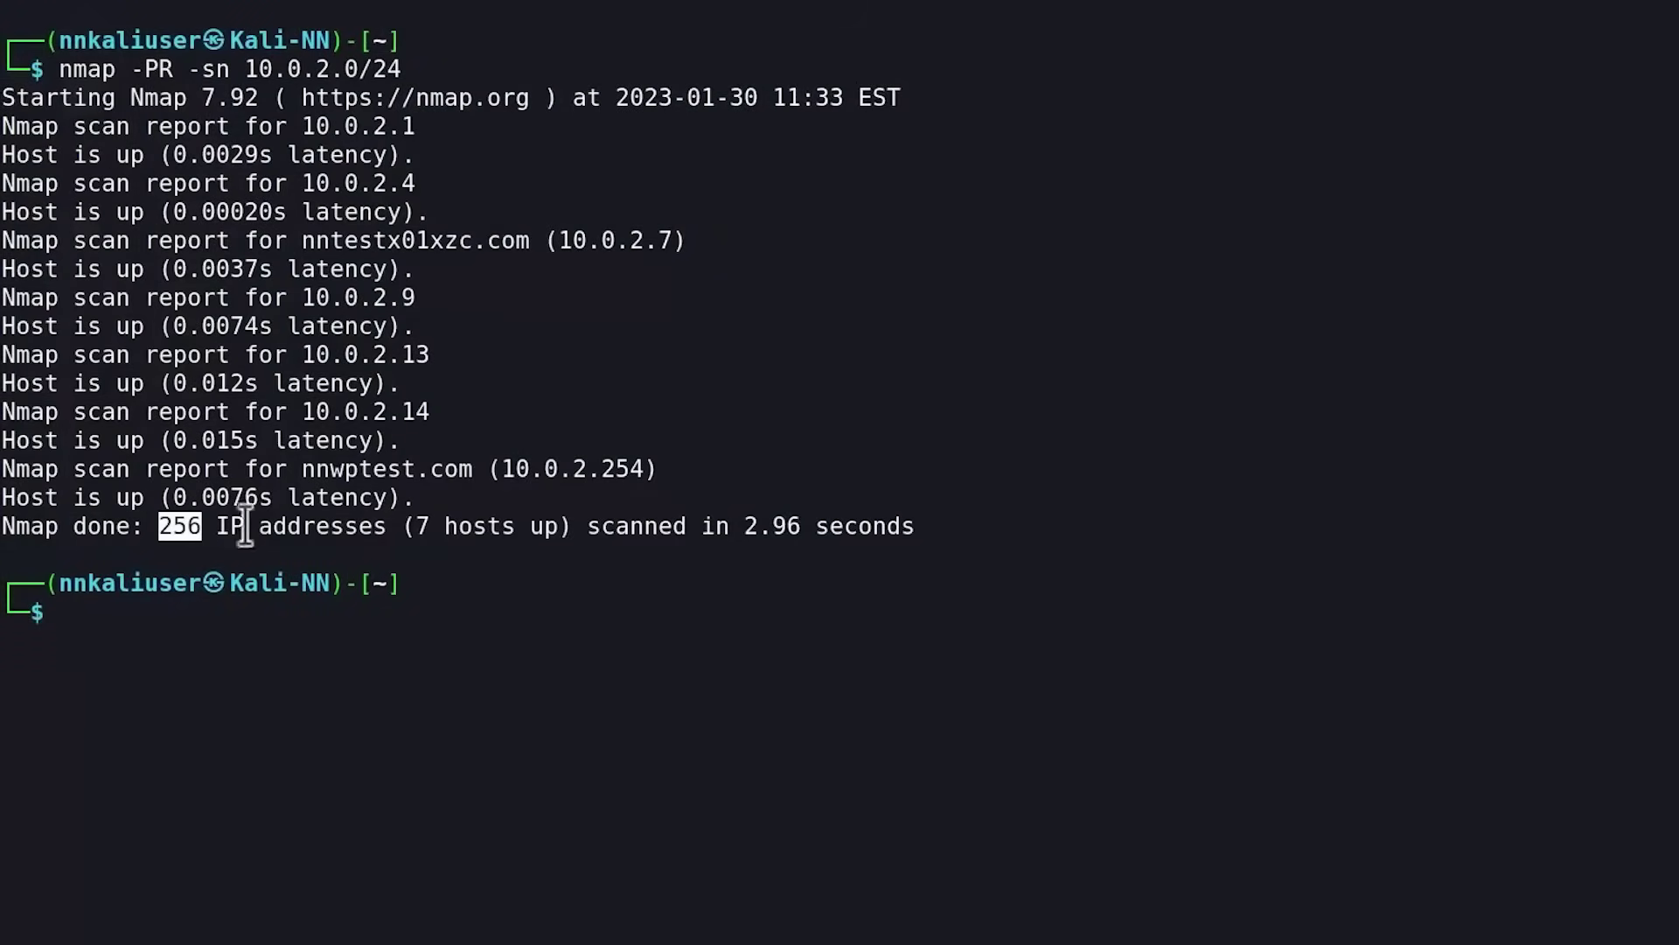
double_click(425, 526)
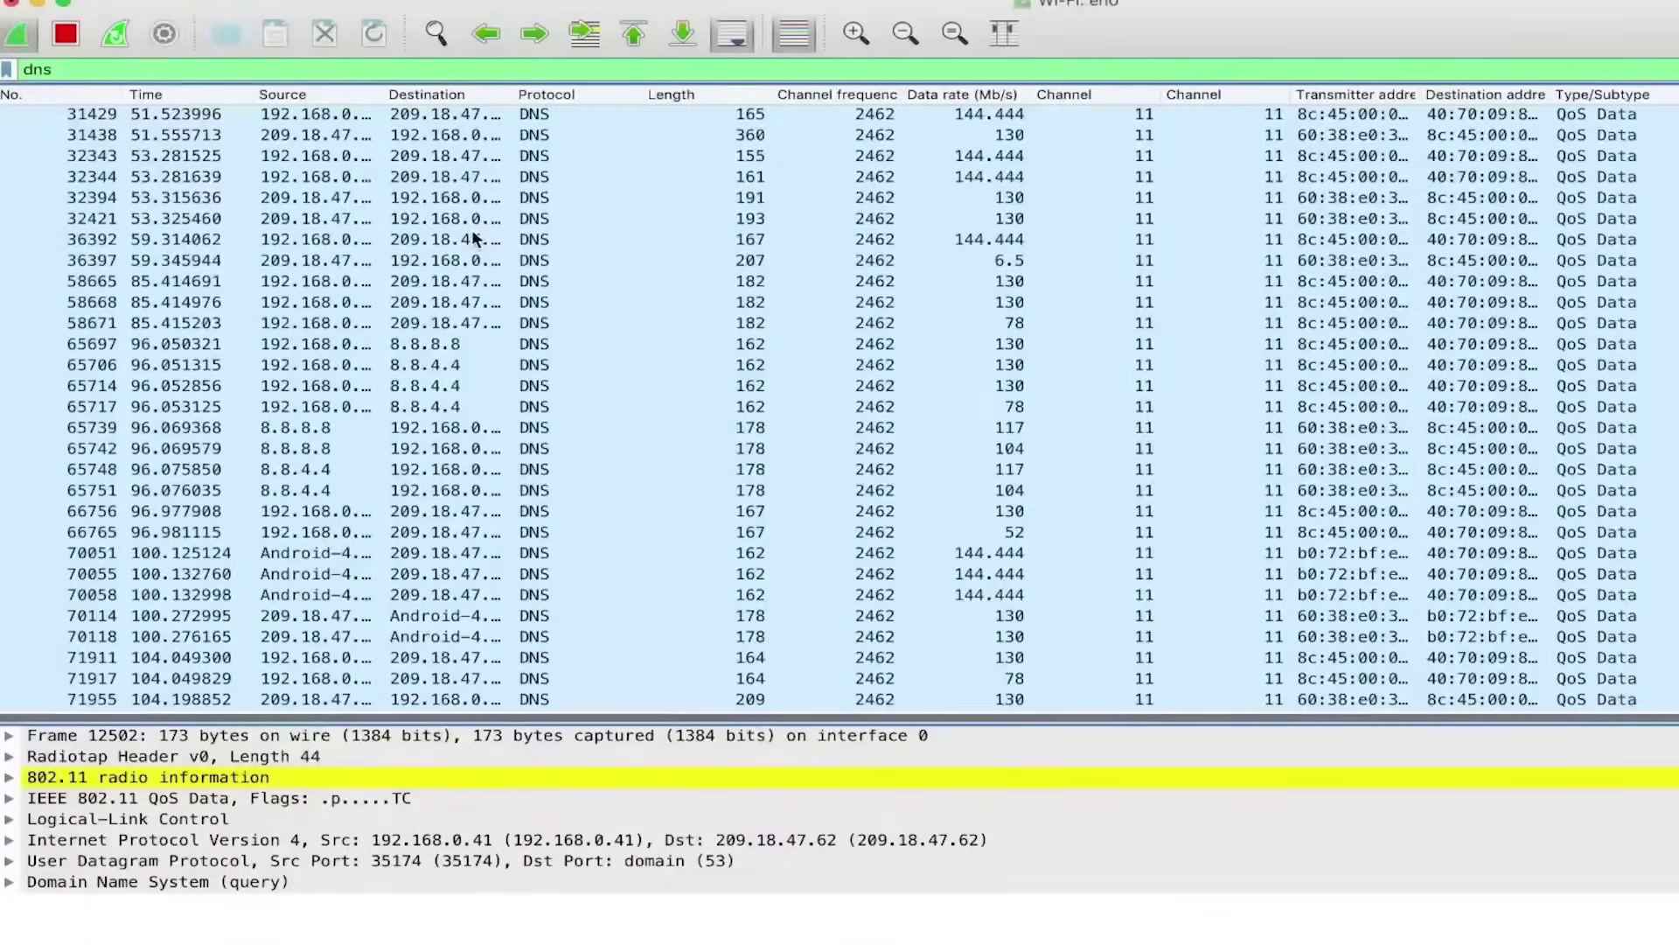
scroll(546, 249, up, 10)
scroll(546, 250, up, 10)
scroll(546, 250, up, 10)
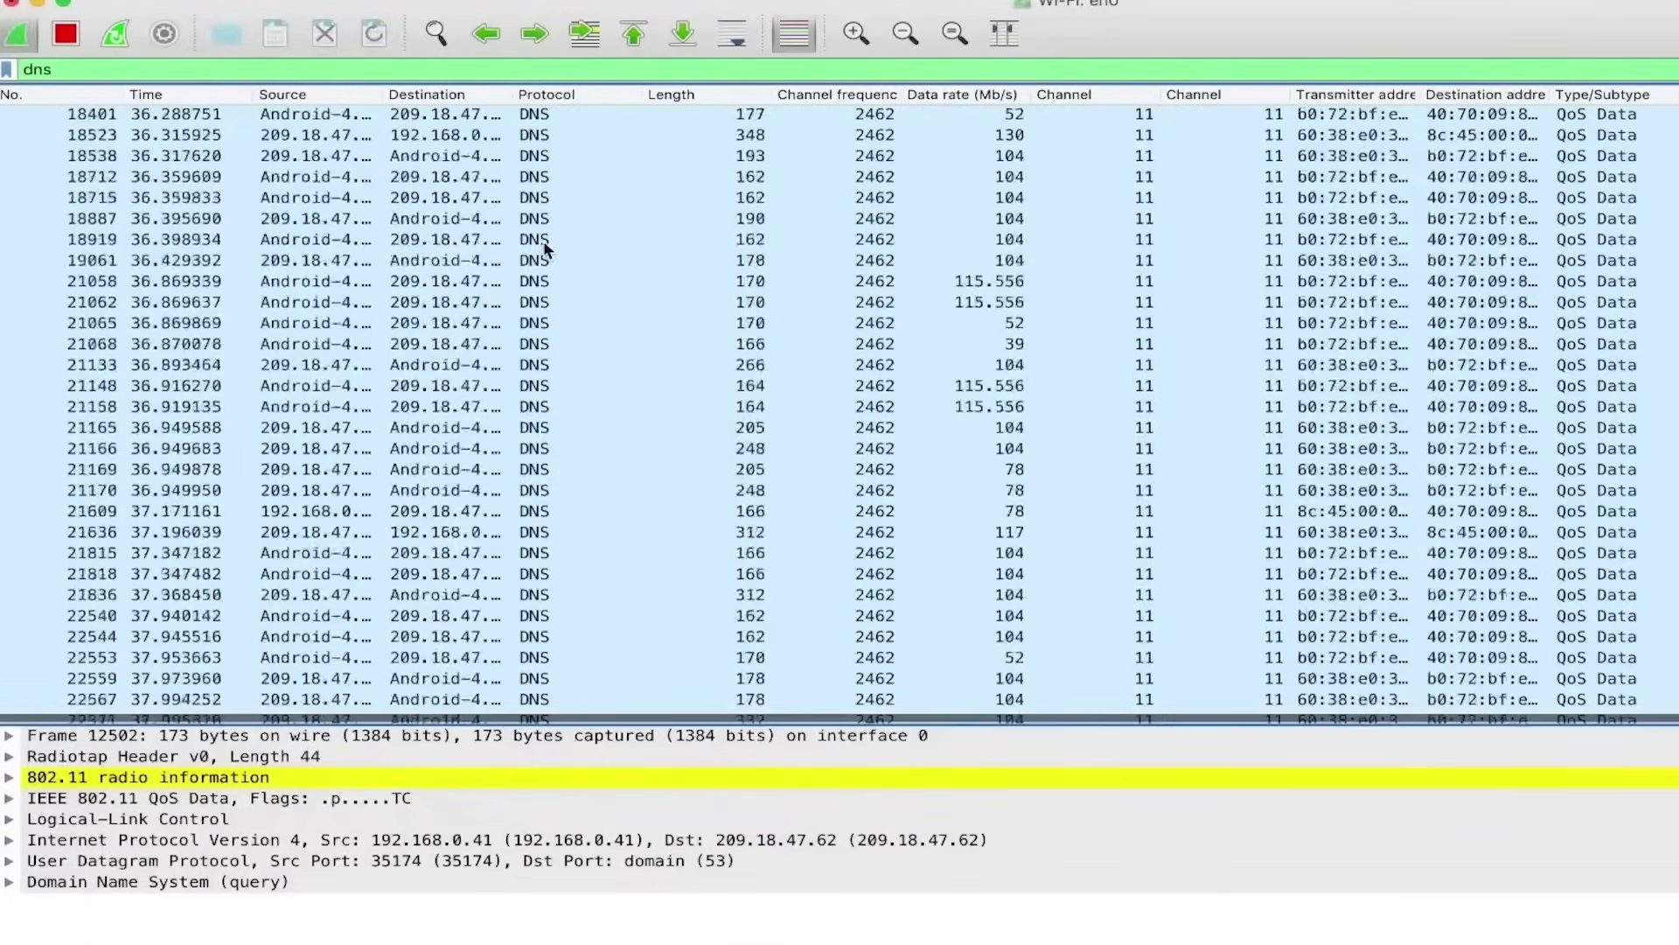
scroll(546, 249, up, 5)
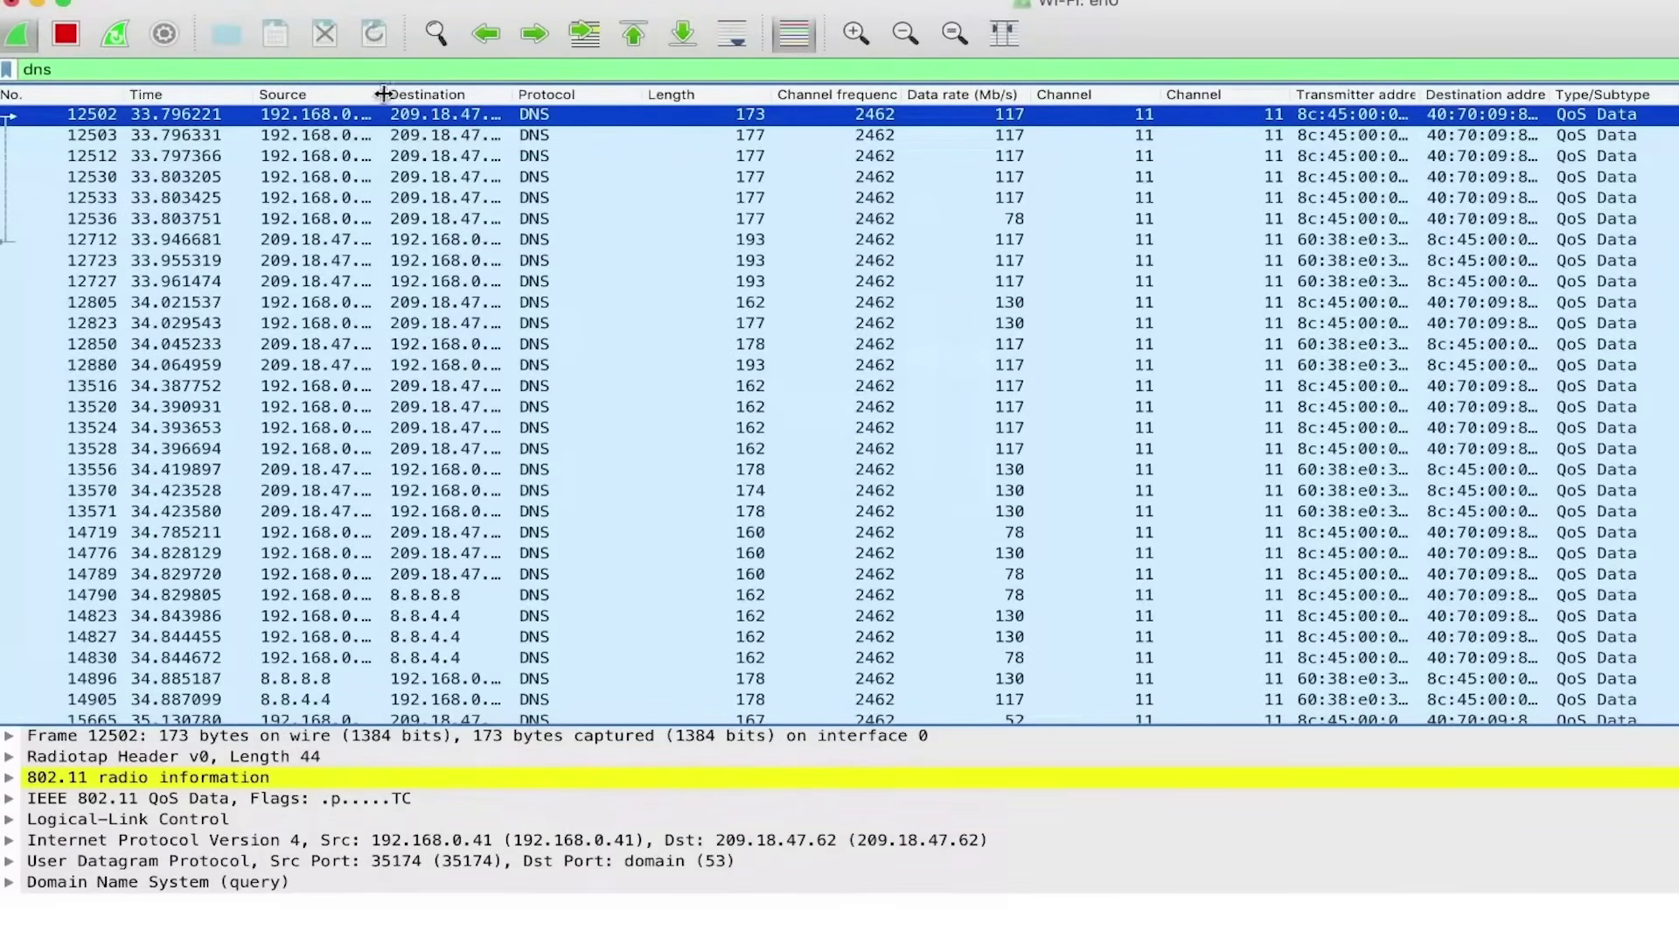
Widen the Wireshark Source column so full addresses are visible.
drag(383, 94, 481, 93)
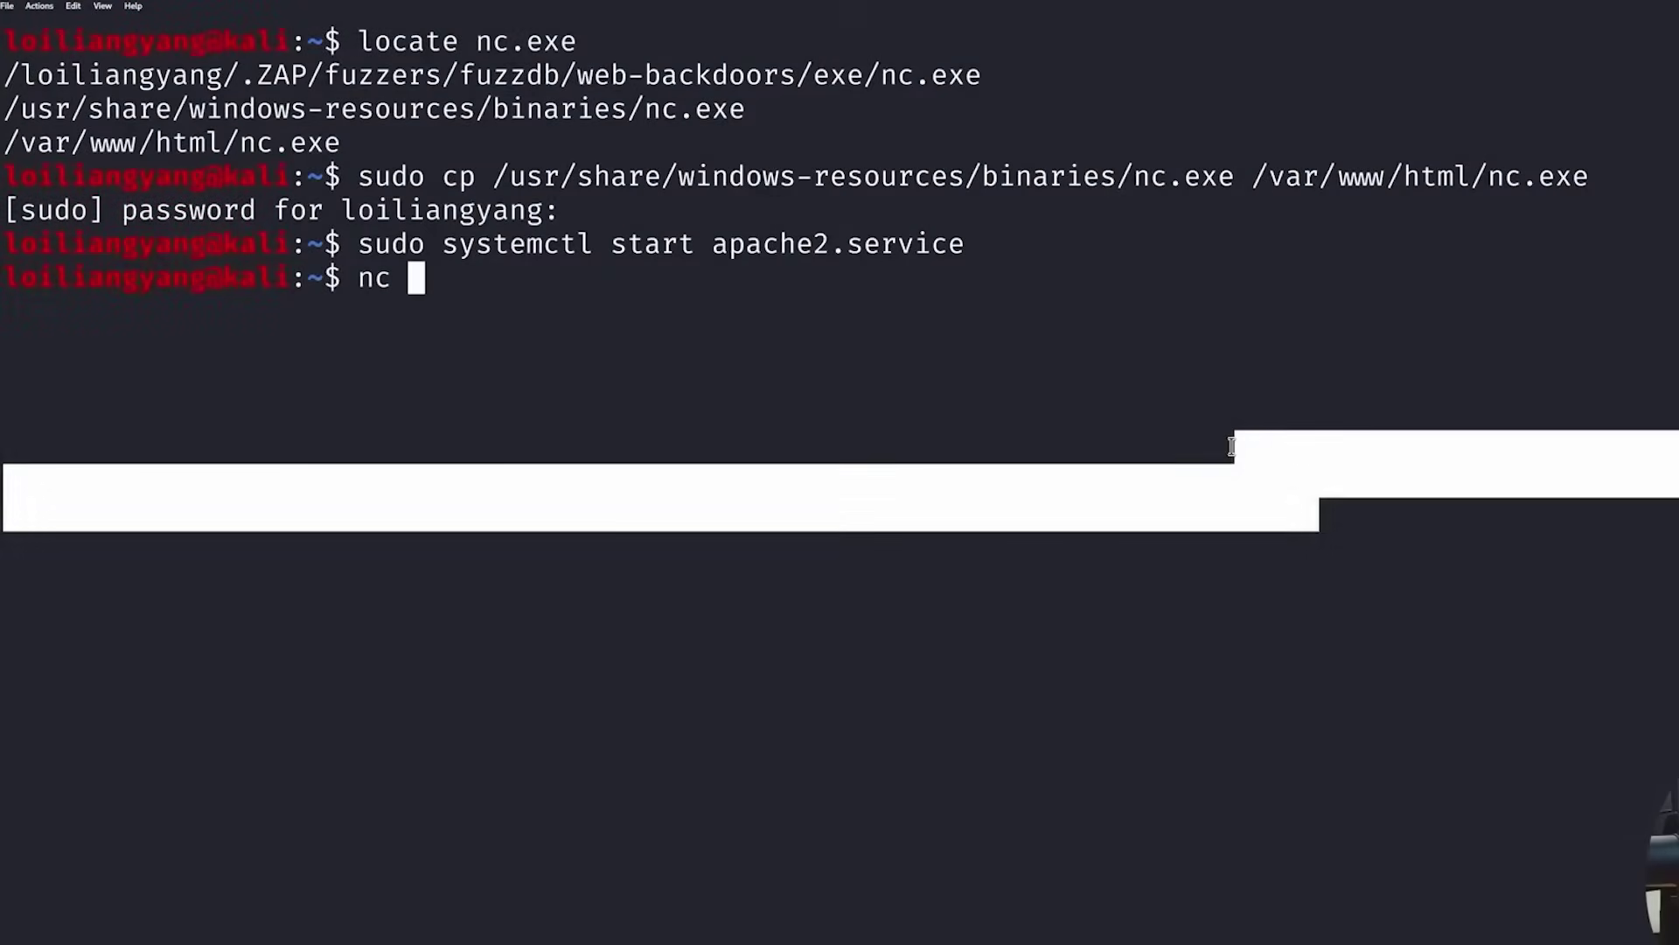
text(-nl)
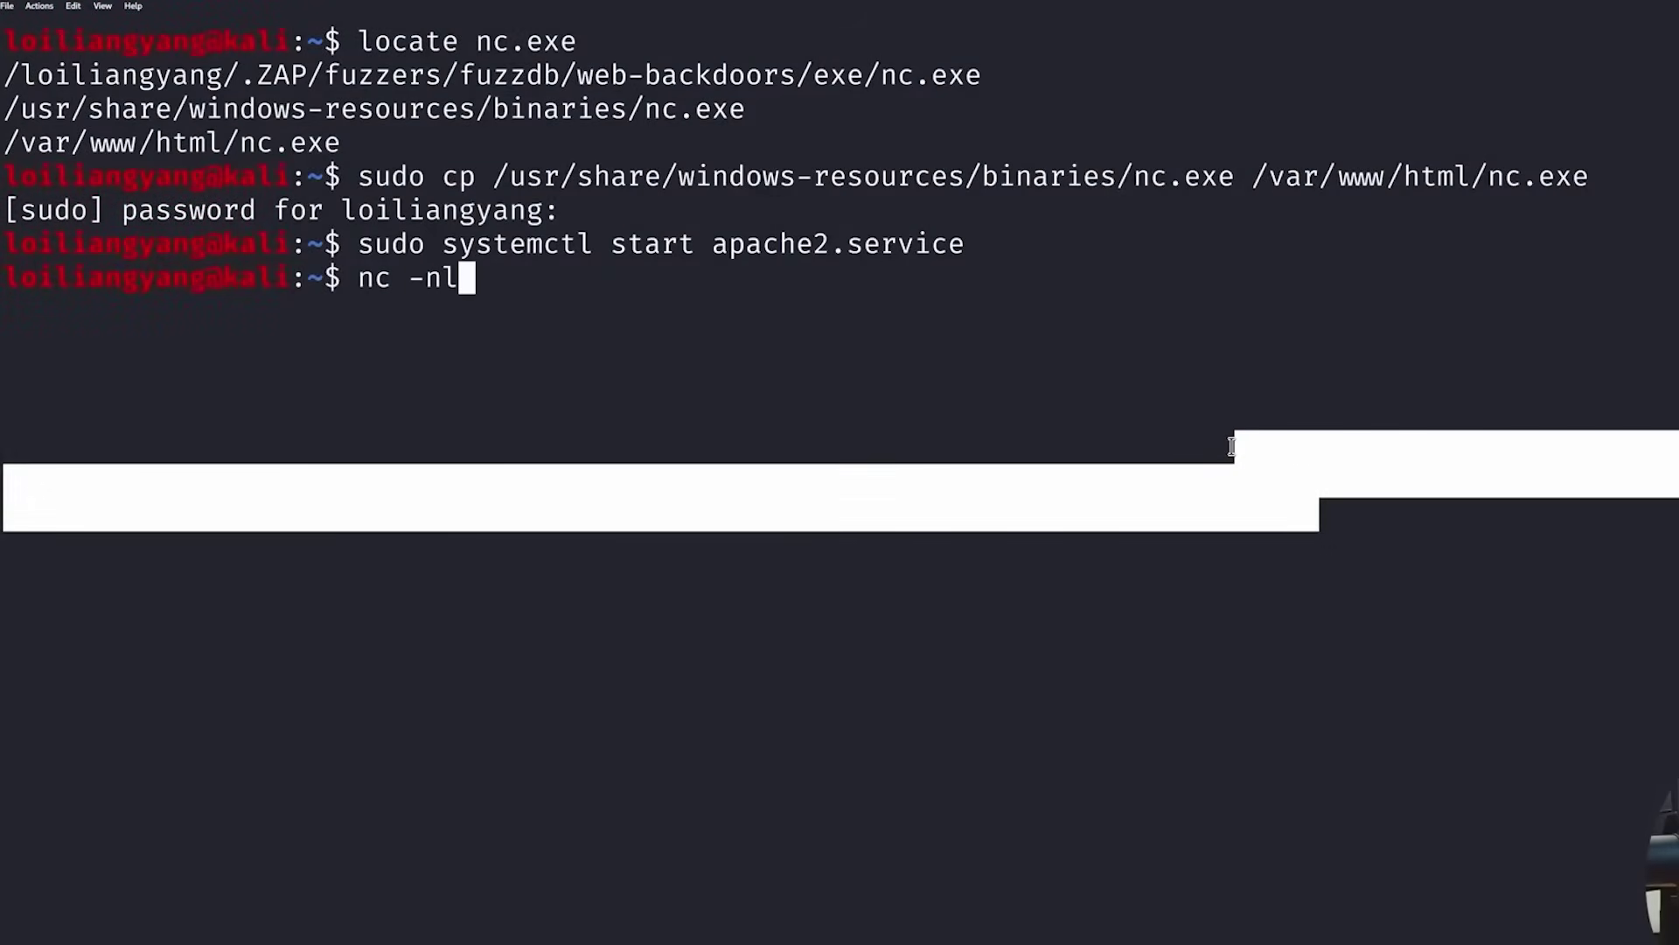
text(vp 8080)
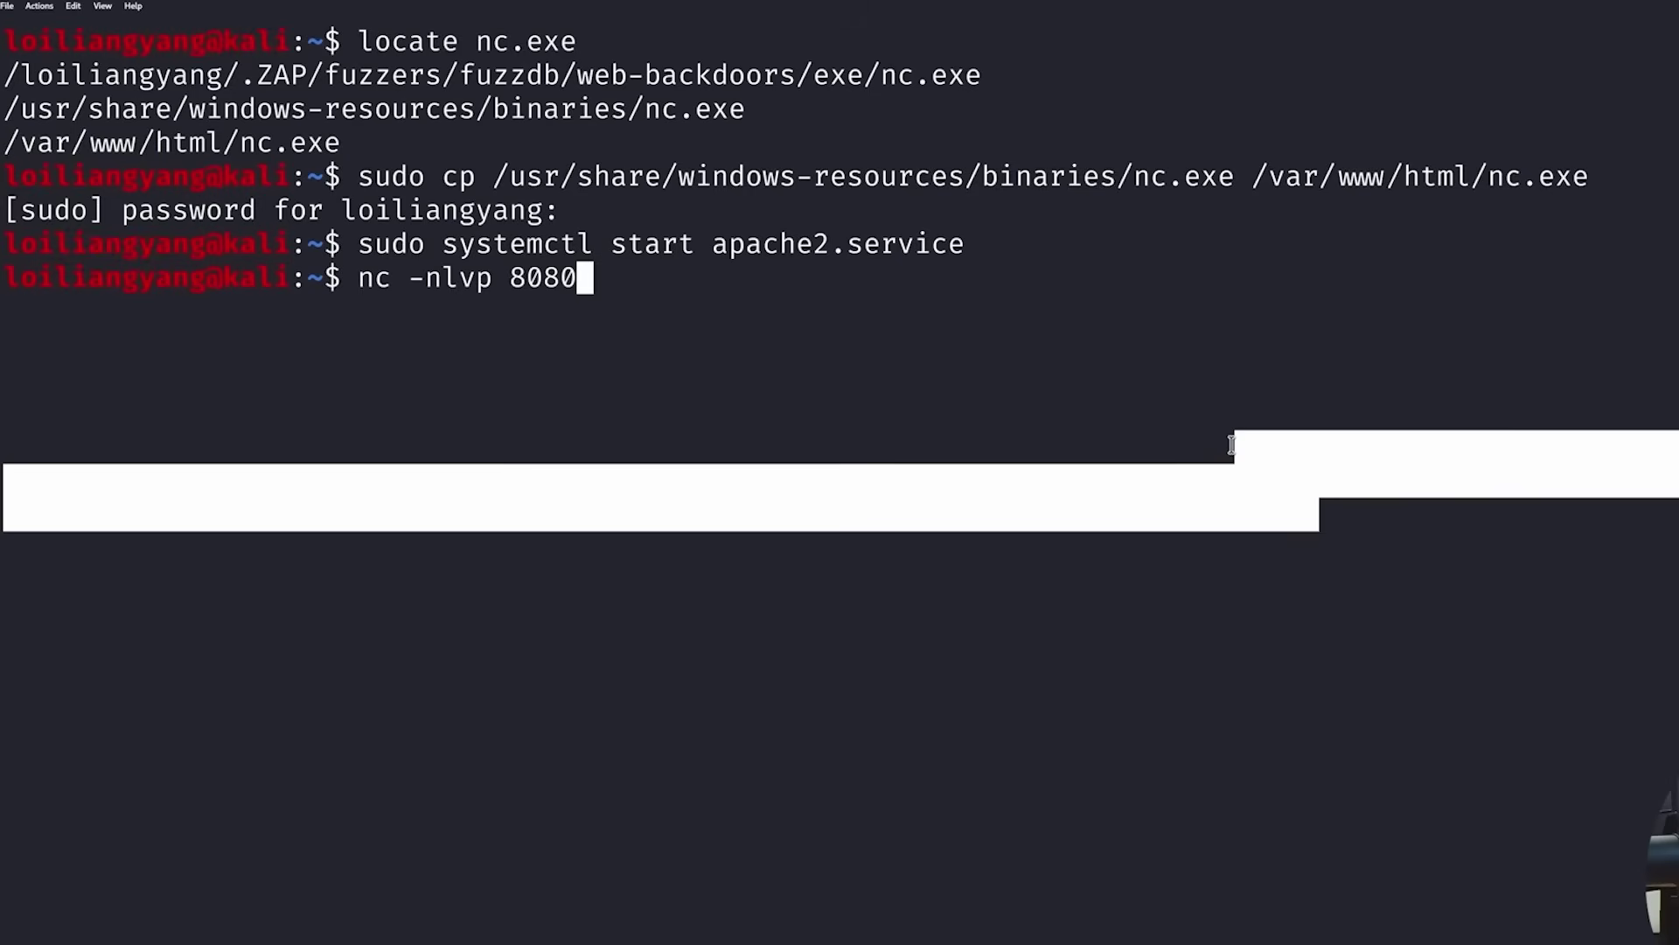
Start the netcat listener on port 8080, then highlight the metasploit-framework path and msfvenom.
key(Return)
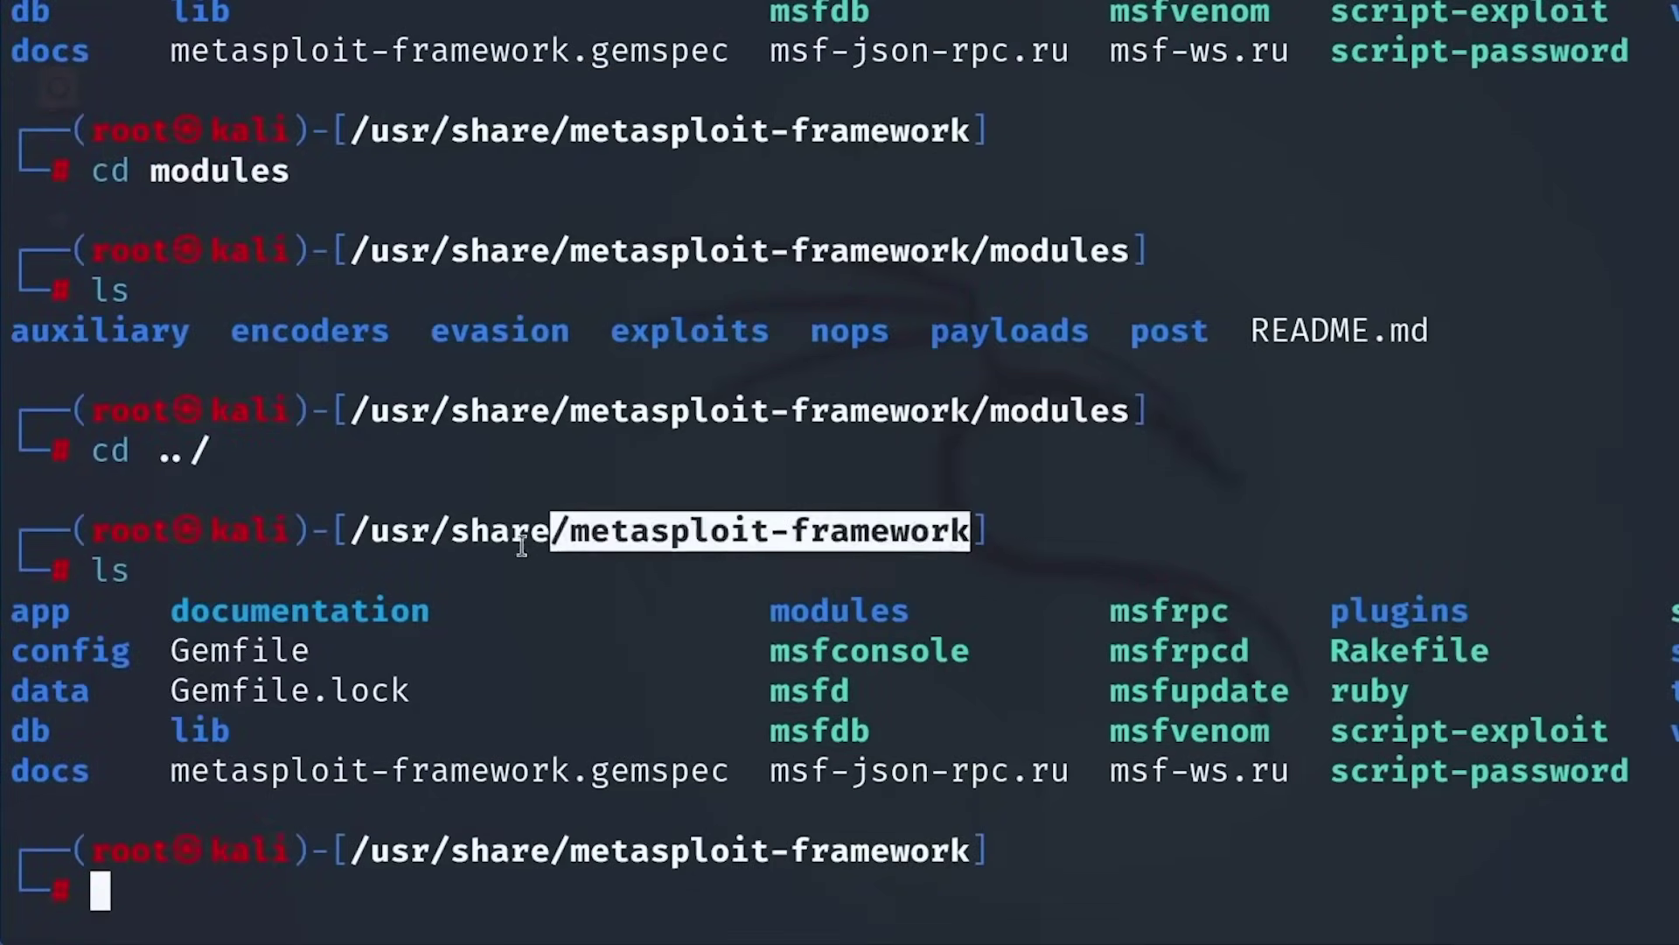
drag(972, 532, 356, 540)
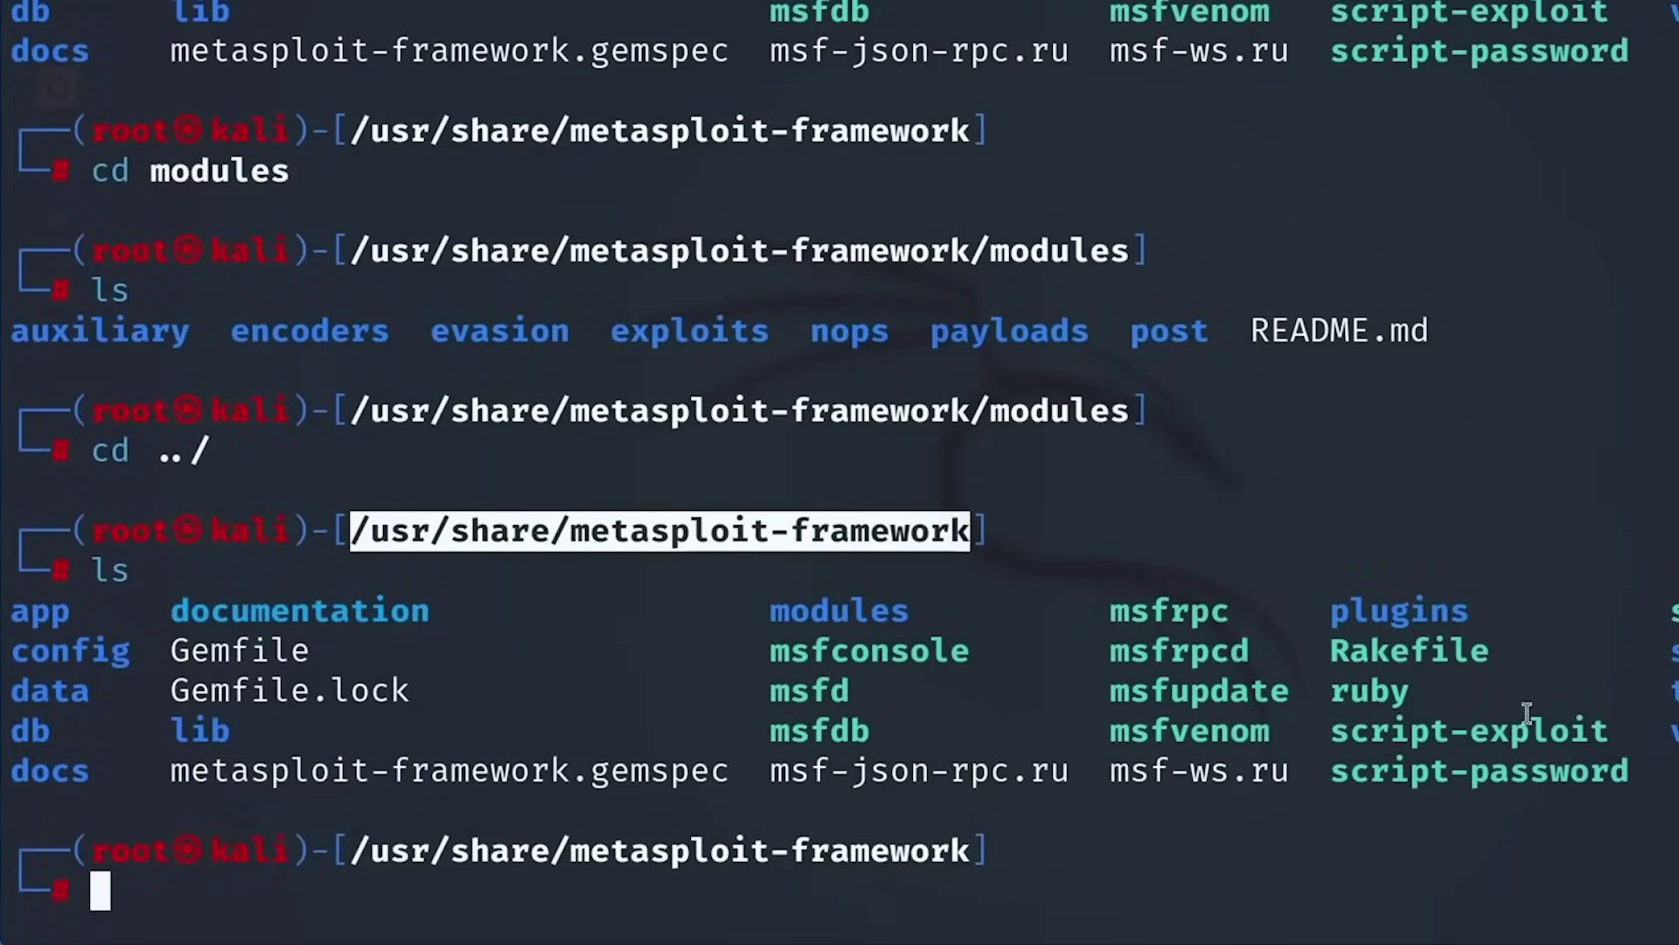
double_click(1190, 729)
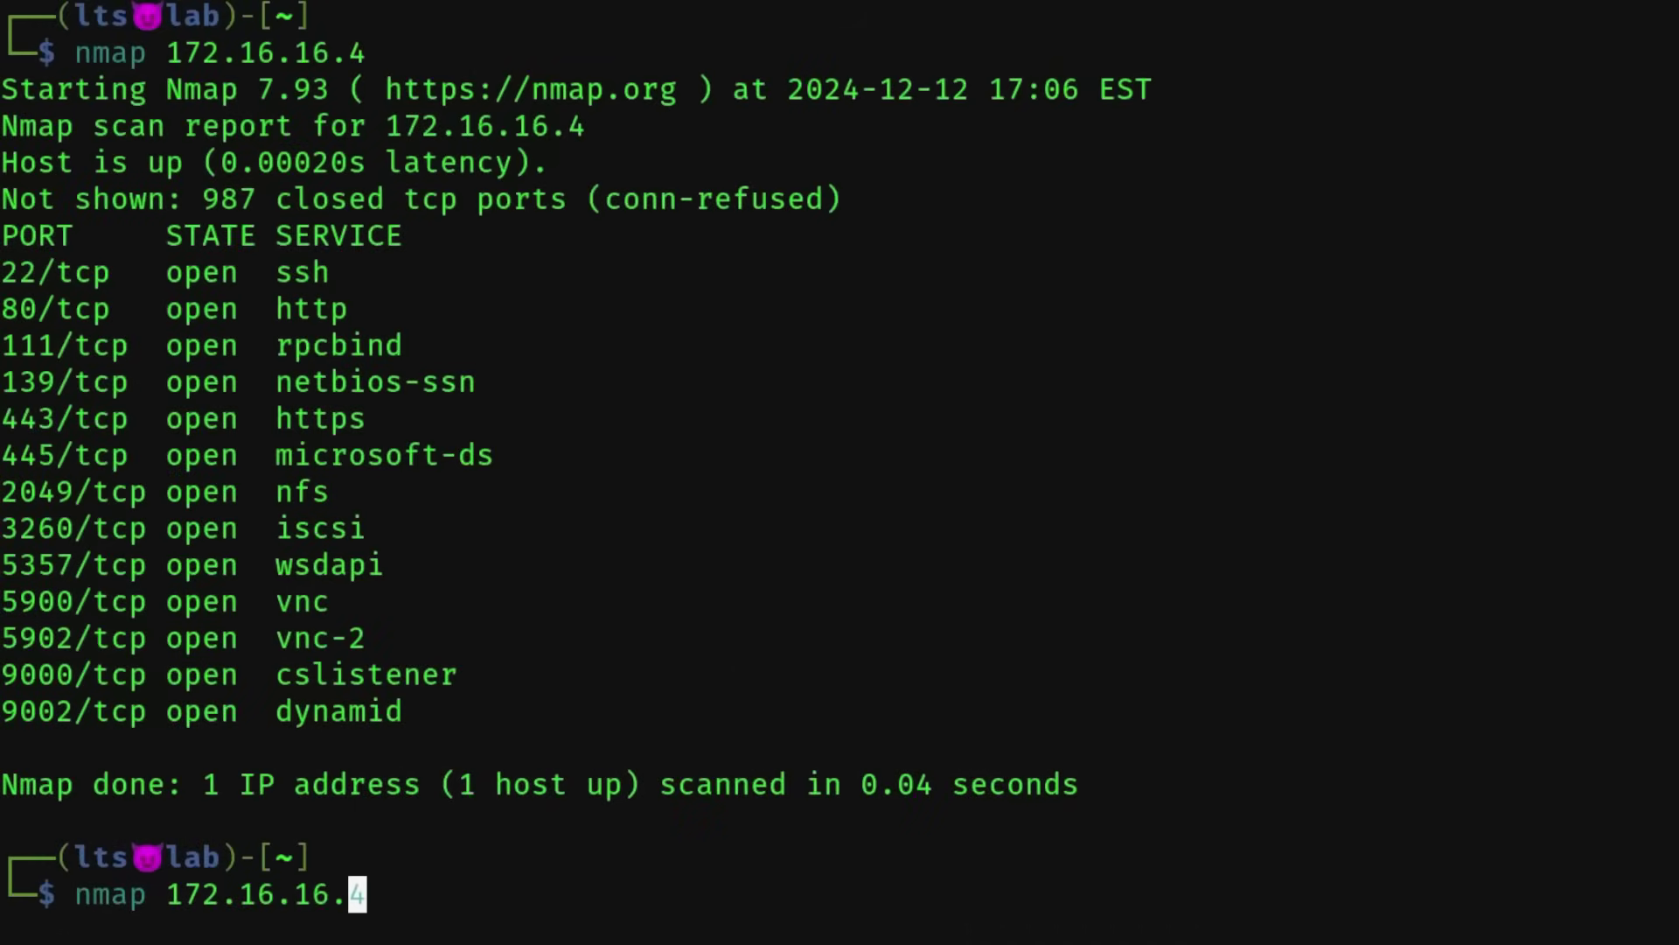
text(0)
text(/24)
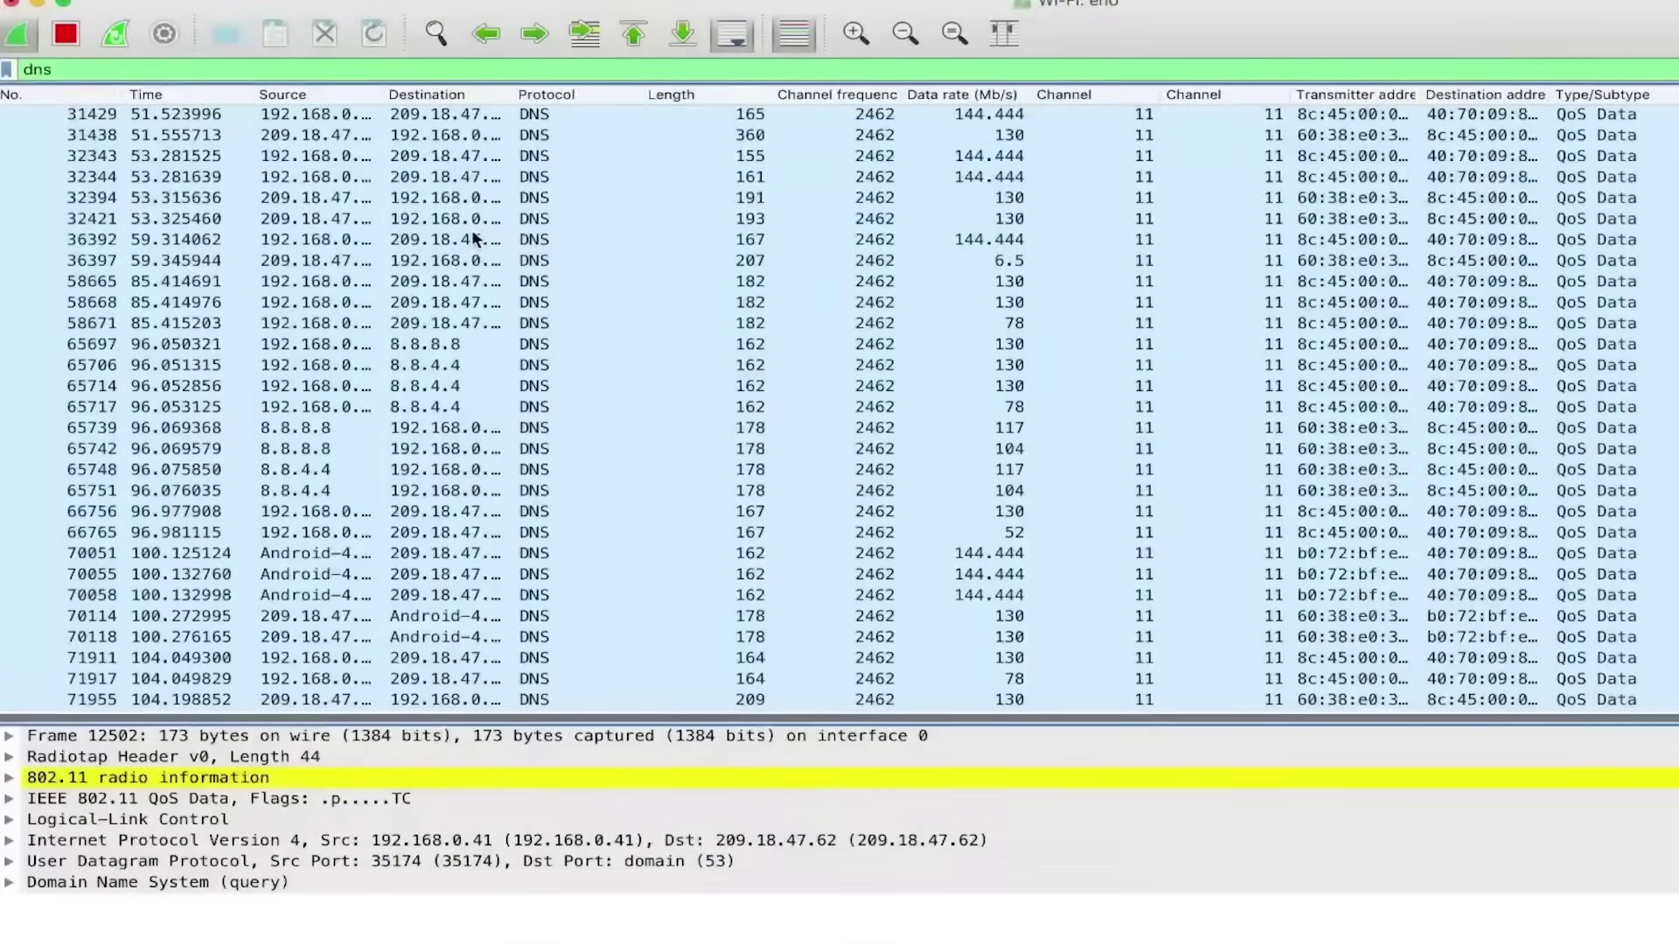
scroll(476, 239, down, 1)
scroll(480, 244, up, 10)
scroll(499, 245, up, 10)
scroll(525, 247, up, 10)
scroll(545, 248, up, 7)
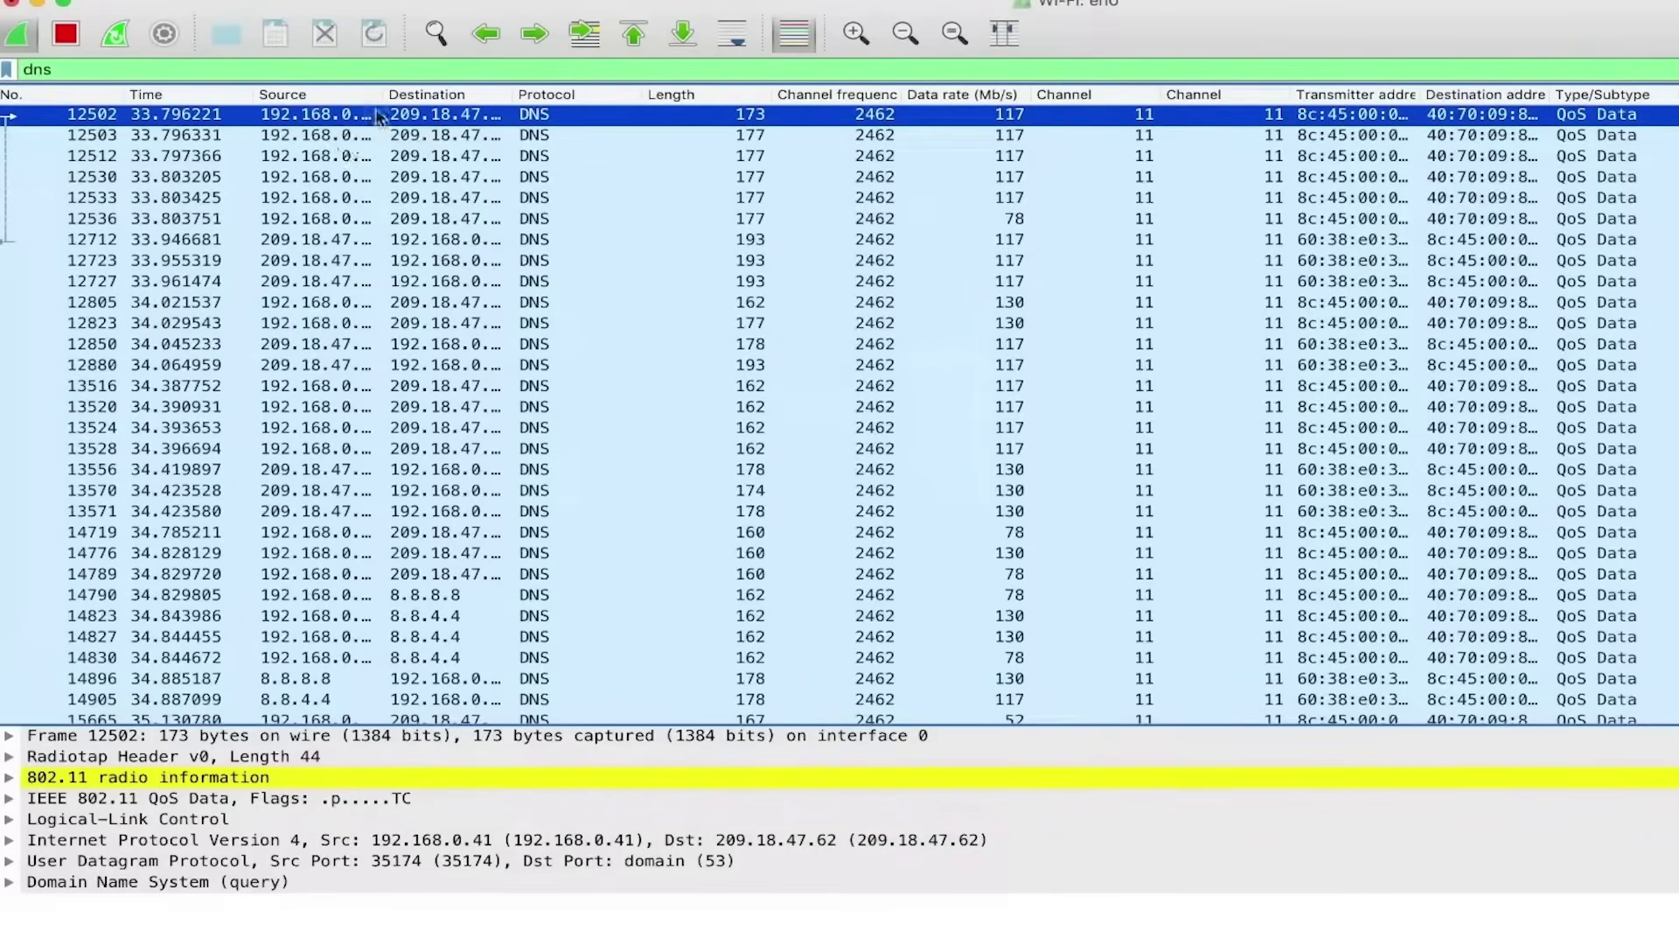
Drag the Source column divider right to show full source addresses in the DNS capture.
drag(384, 95, 481, 92)
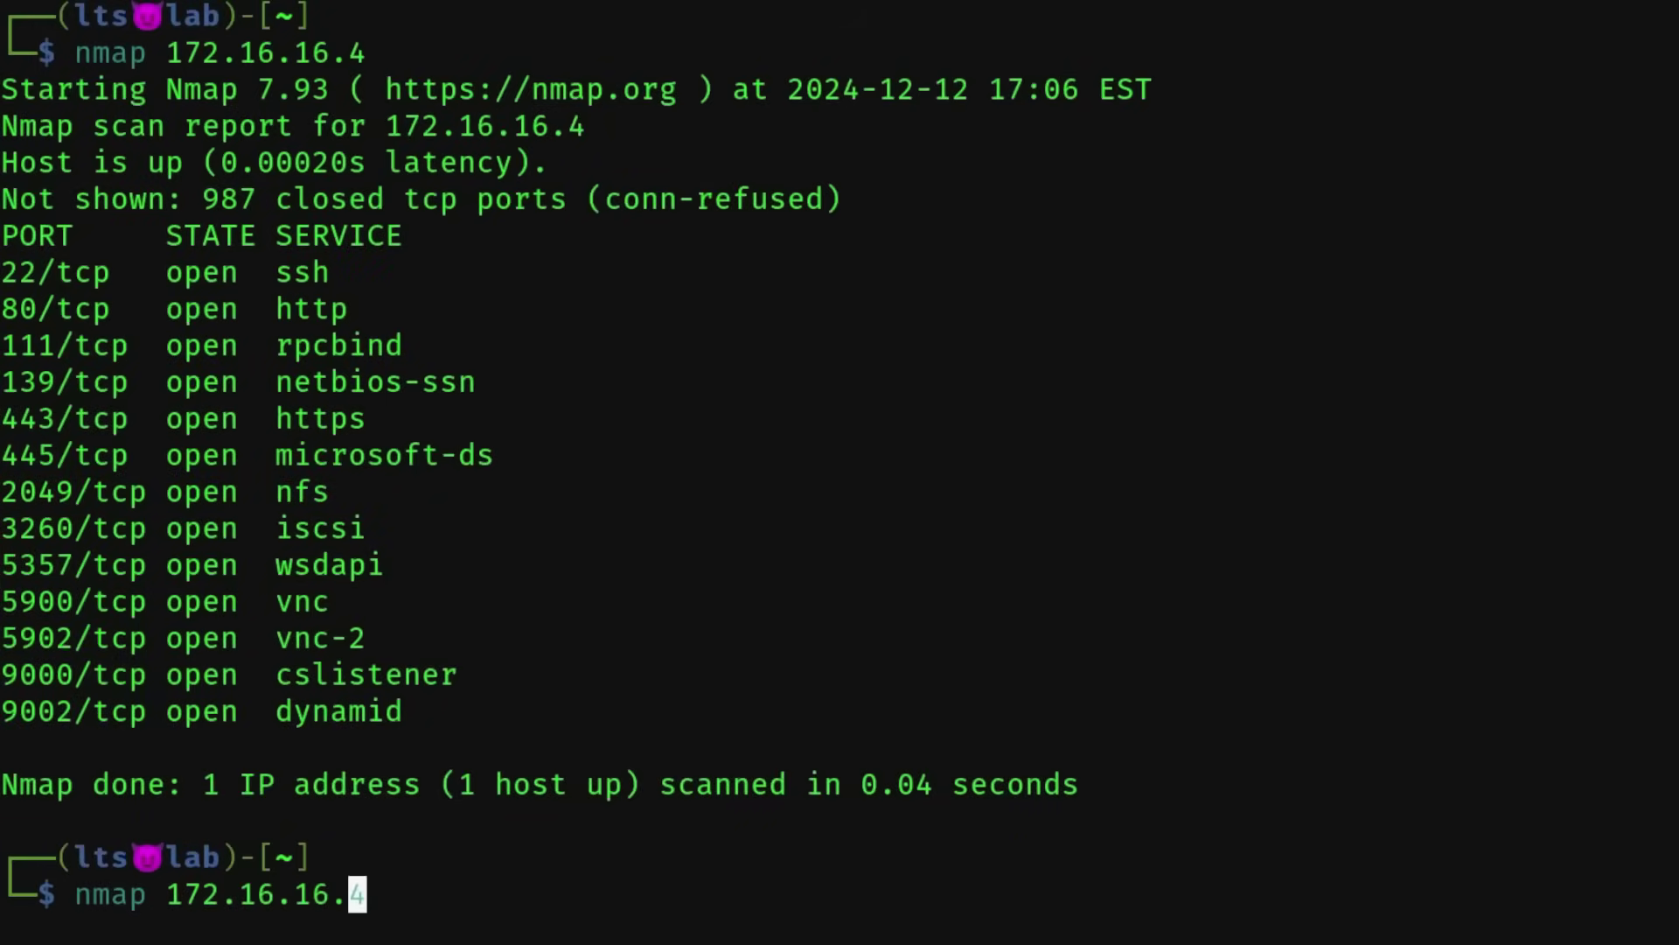
text(0/24)
text(splo)
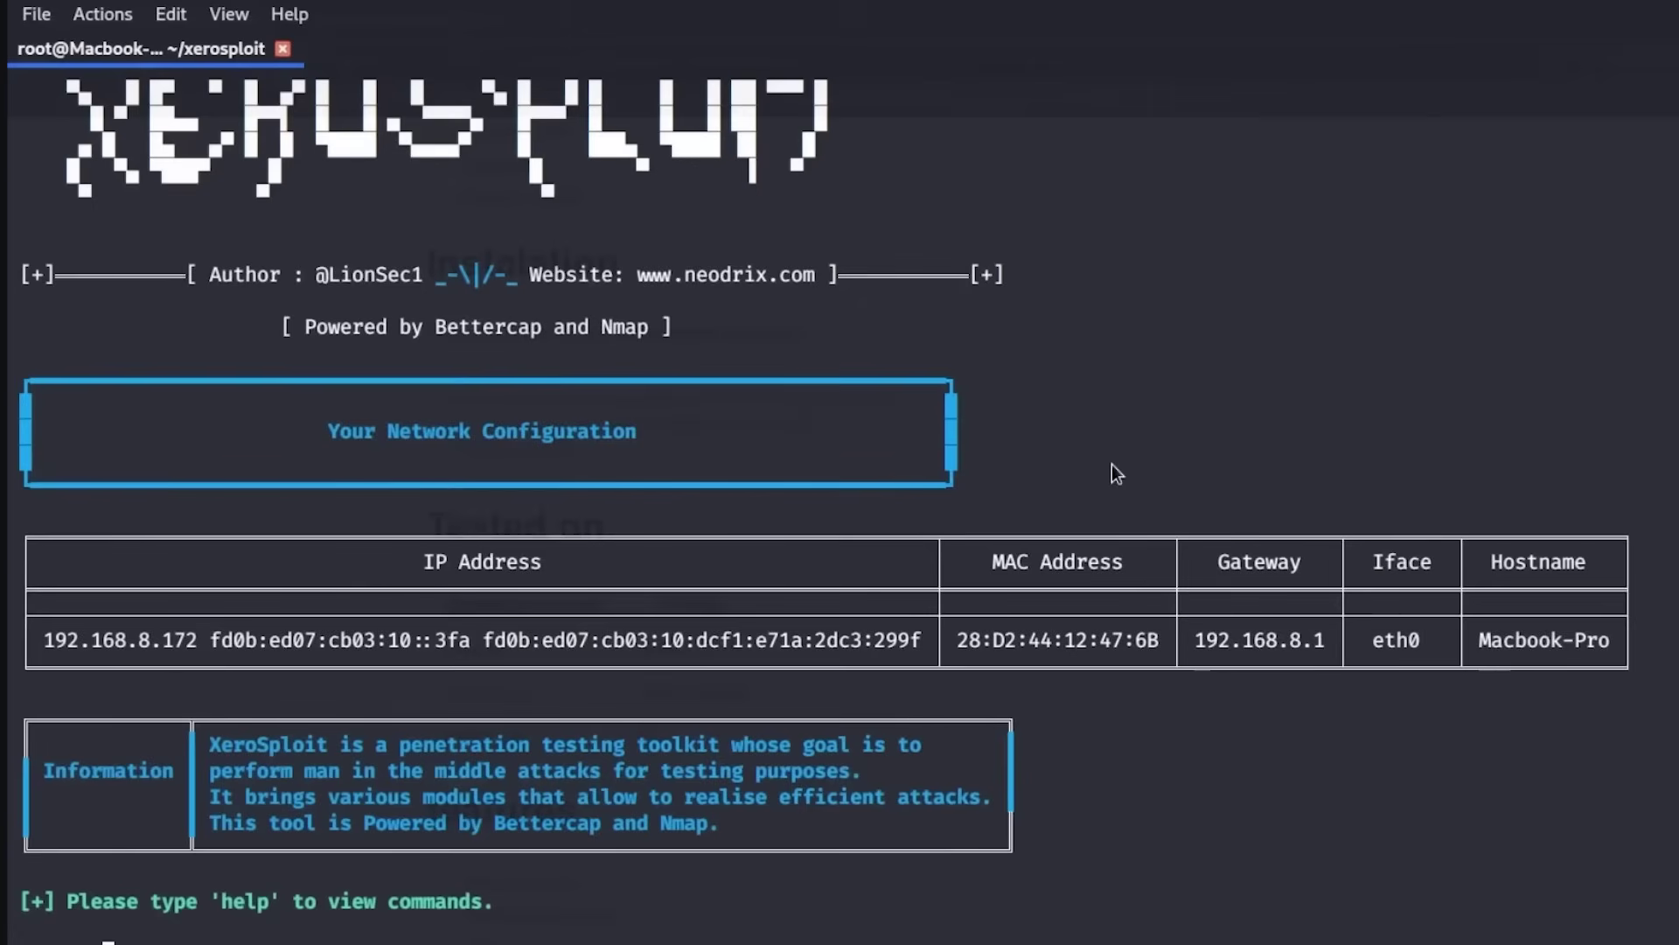